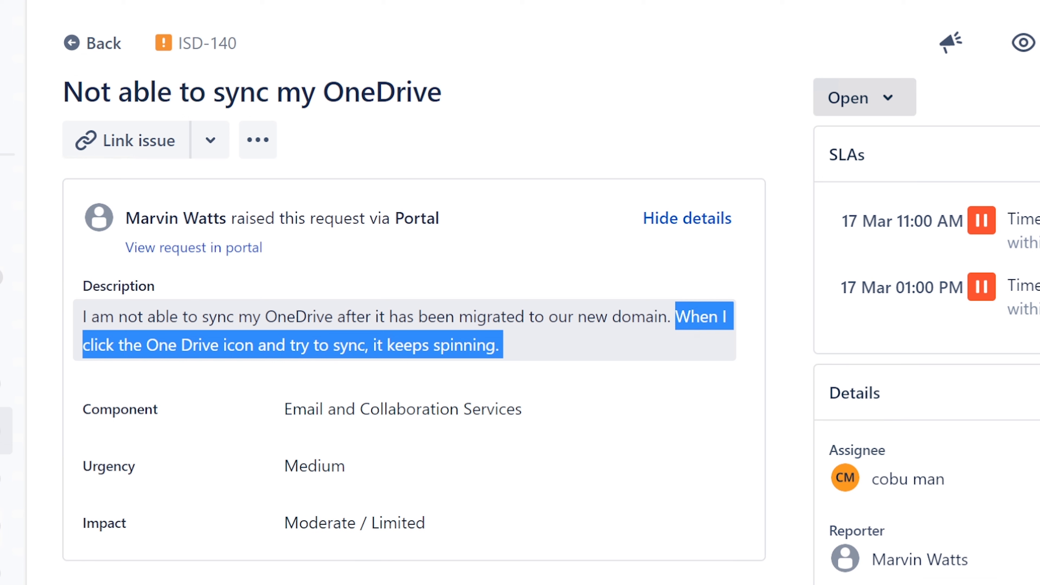
Read the ticket's description of the OneDrive sync problem following the migration to the new domain
{"action": "left_click", "coordinate": [682, 315]}
{"action": "left_click_drag", "start_coordinate": [675, 317], "coordinate": [691, 357]}
{"action": "left_click", "coordinate": [616, 330]}
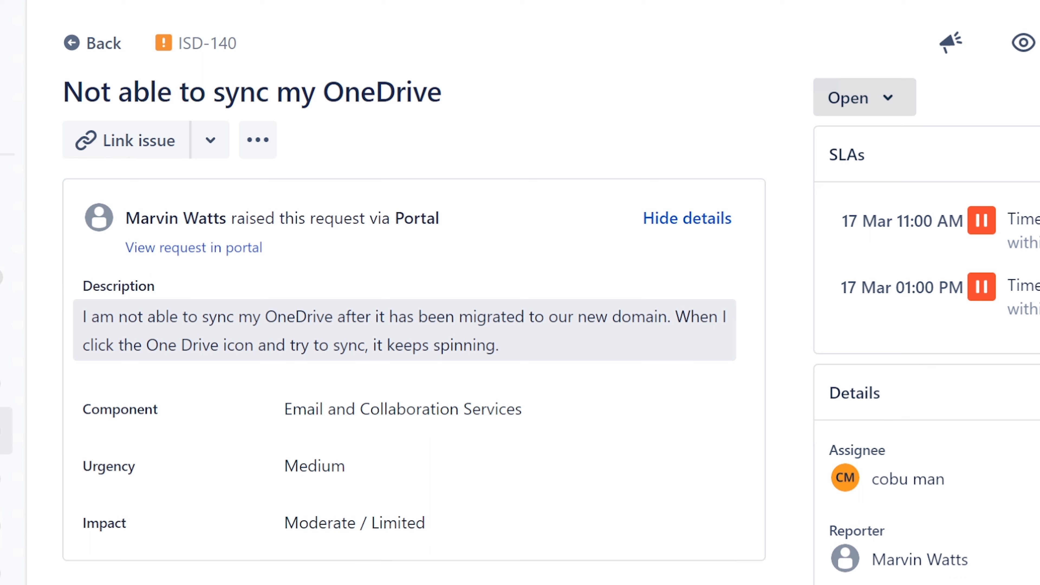
{"action": "left_click_drag", "start_coordinate": [265, 317], "coordinate": [338, 320]}
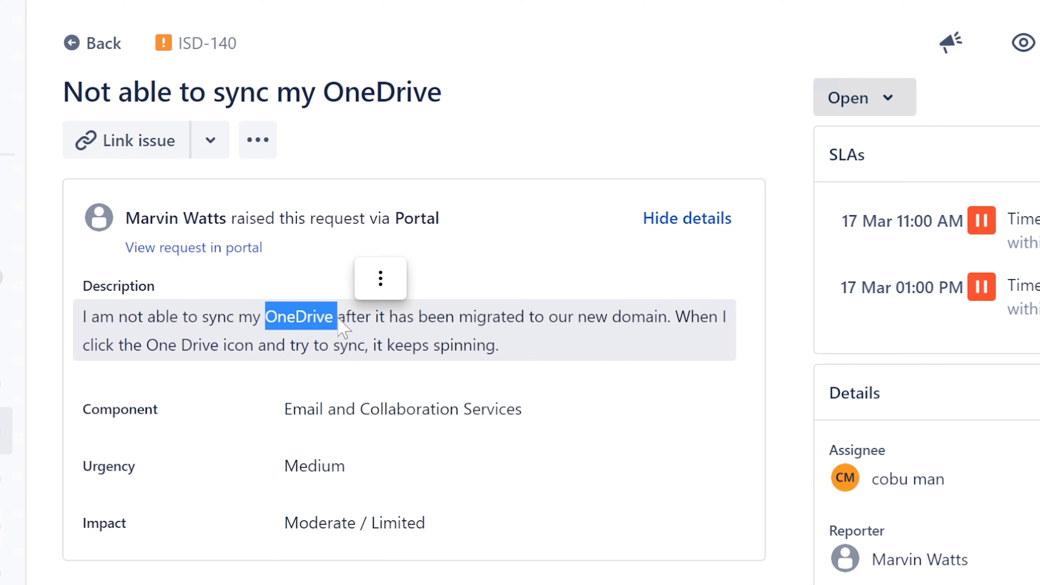
{"action": "left_click", "coordinate": [360, 328]}
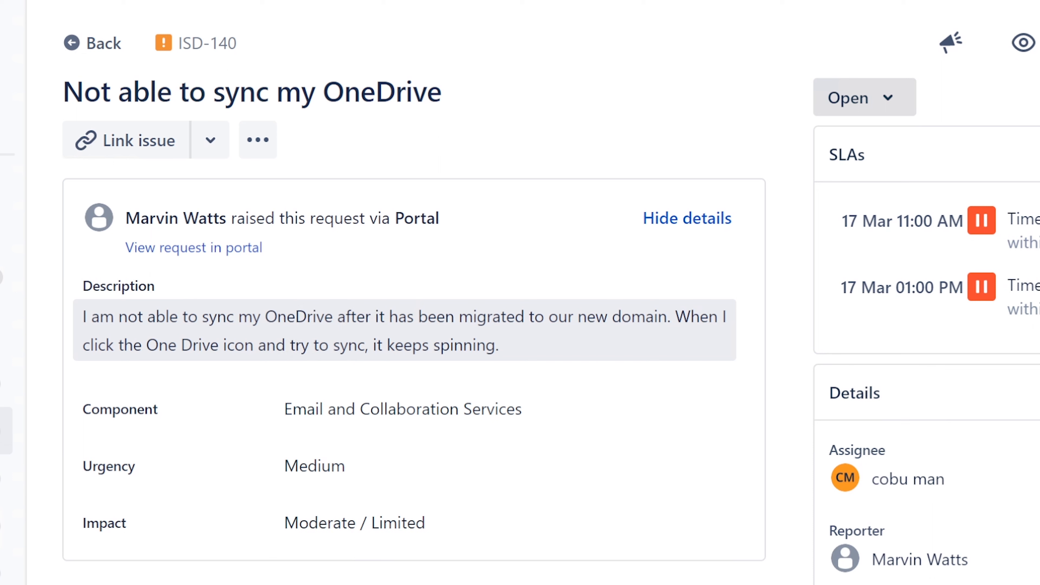
{"action": "left_click_drag", "start_coordinate": [266, 317], "coordinate": [675, 316]}
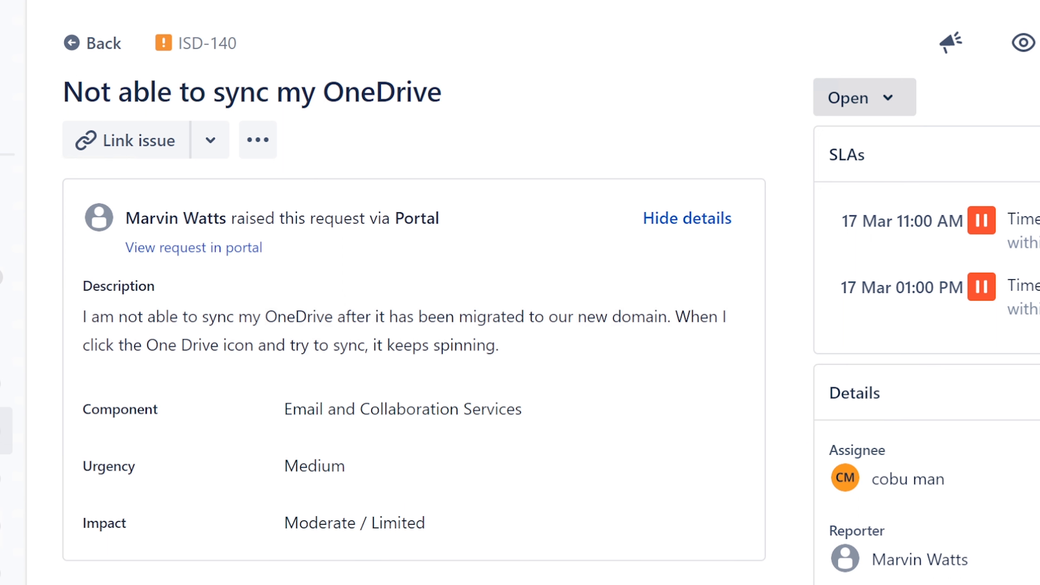
Open a blank Notepad document and position its resized window over the desktop with the ticket window minimised
{"action": "key", "text": "super"}
{"action": "type", "text": "note"}
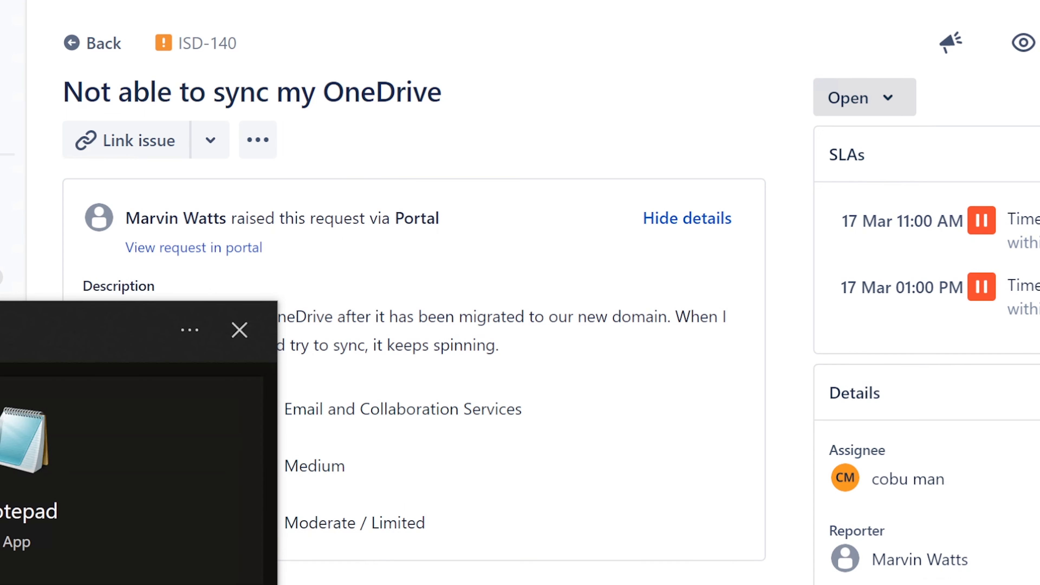
{"action": "key", "text": "Return"}
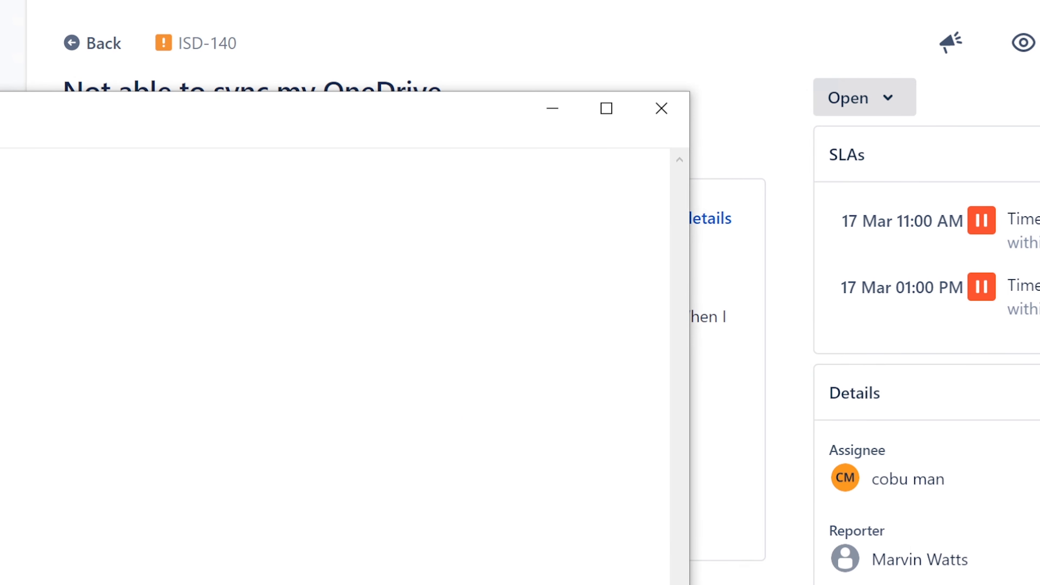
{"action": "left_click_drag", "start_coordinate": [355, 121], "coordinate": [748, 153]}
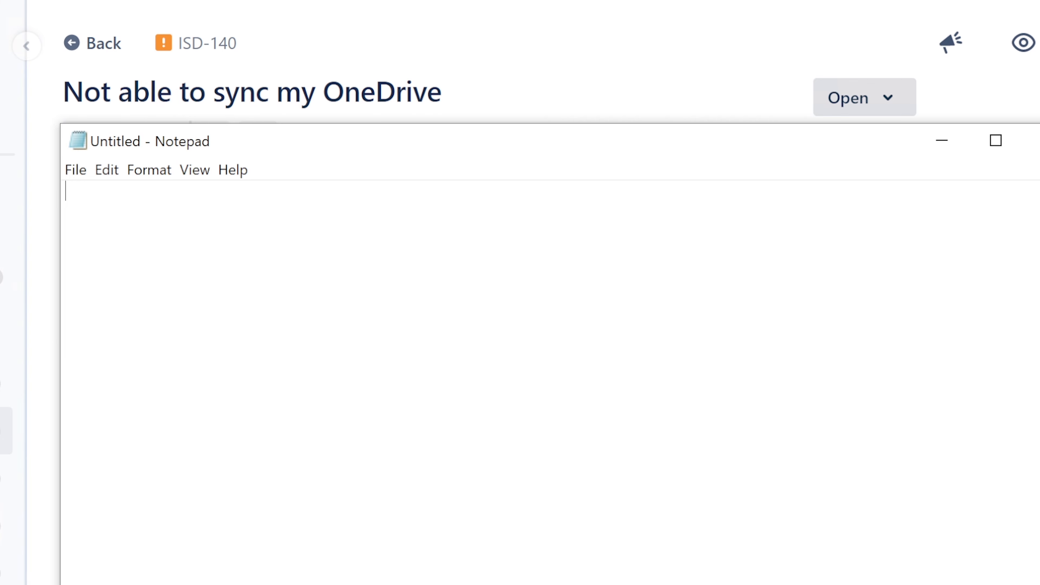
{"action": "left_click_drag", "start_coordinate": [58, 351], "coordinate": [450, 425]}
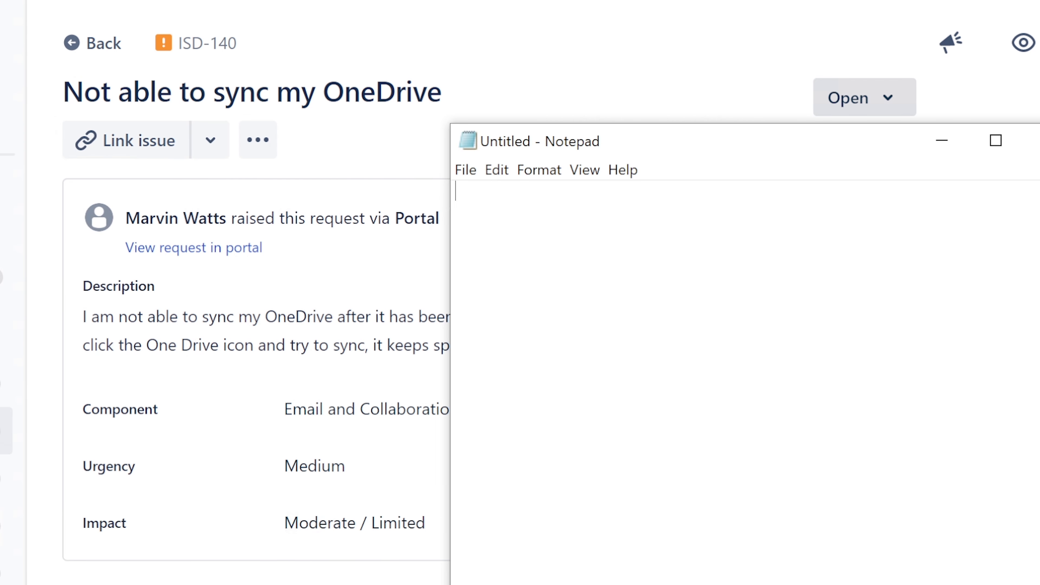
{"action": "left_click", "coordinate": [1015, 1]}
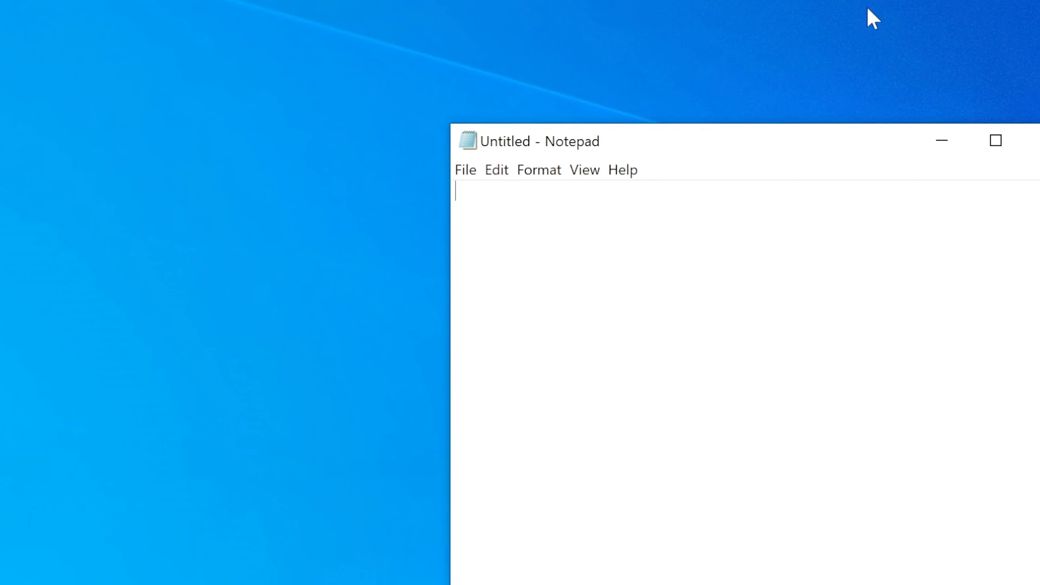
{"action": "left_click_drag", "start_coordinate": [700, 150], "coordinate": [604, 127]}
{"action": "left_click_drag", "start_coordinate": [652, 98], "coordinate": [566, 360]}
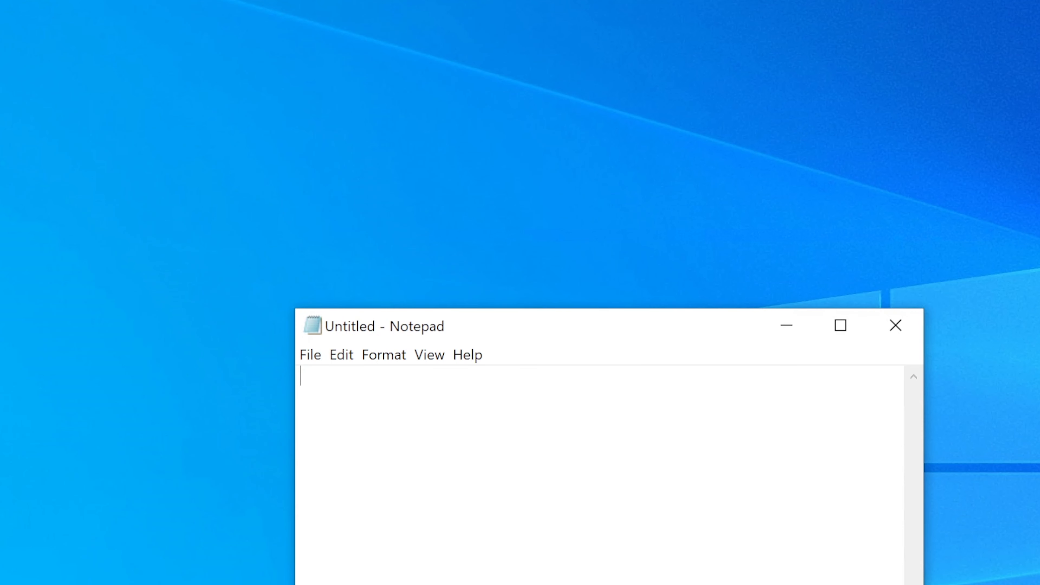
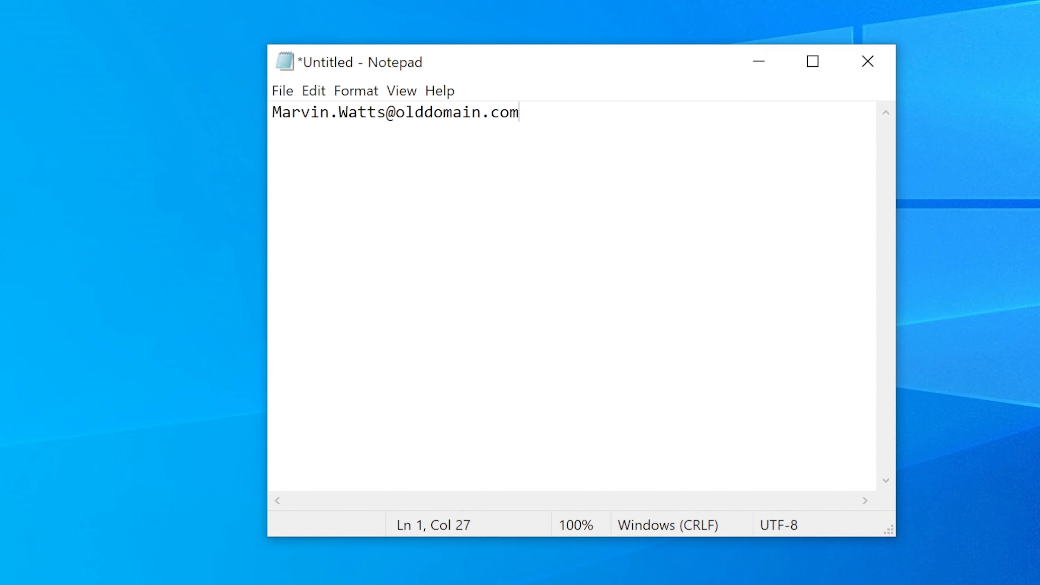
Write the requester's old-domain e-mail address on the first line of the note
{"action": "key", "text": "shift+Left"}
{"action": "key", "text": "shift+Left"}
{"action": "key", "text": "shift+Left"}
{"action": "key", "text": "shift+Left"}
{"action": "key", "text": "shift+Left"}
{"action": "key", "text": "shift+Left"}
{"action": "key", "text": "shift+Left"}
{"action": "key", "text": "shift+Left"}
{"action": "key", "text": "shift+Left"}
{"action": "key", "text": "shift+Left"}
{"action": "key", "text": "shift+Left"}
{"action": "key", "text": "shift+Left"}
{"action": "key", "text": "shift+Left"}
{"action": "key", "text": "shift+Left"}
{"action": "key", "text": "shift+Left"}
{"action": "key", "text": "shift+Left"}
{"action": "key", "text": "shift+Left"}
{"action": "key", "text": "shift+Left"}
{"action": "key", "text": "shift+Left"}
{"action": "key", "text": "shift+Left"}
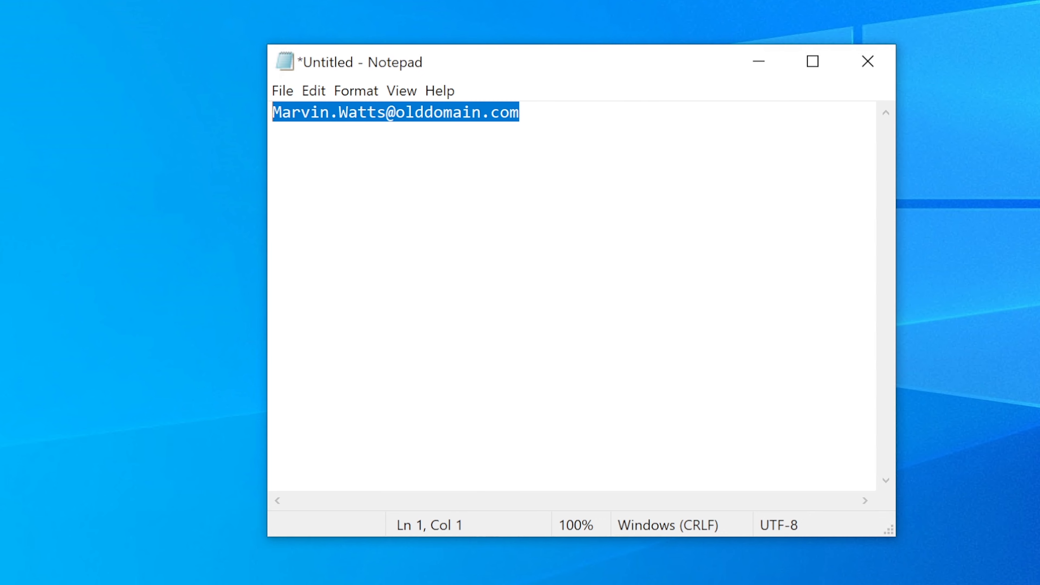
{"action": "key", "text": "End"}
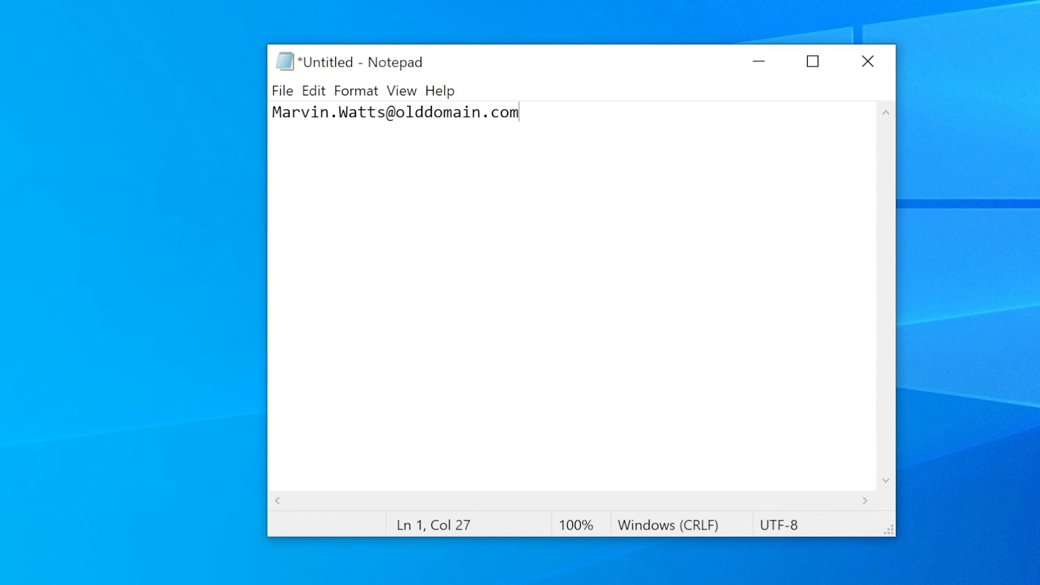
Add a "Login ID:" line with the requester's login name below the old-domain e-mail address, separated by a blank line
{"action": "key", "text": "Return"}
{"action": "key", "text": "Return"}
{"action": "type", "text": "Login ID"}
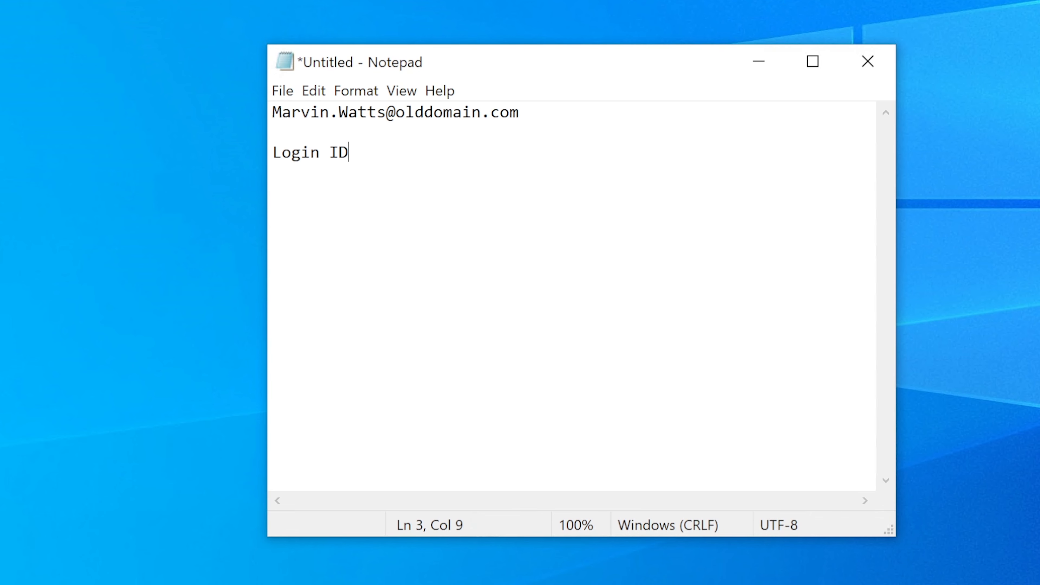
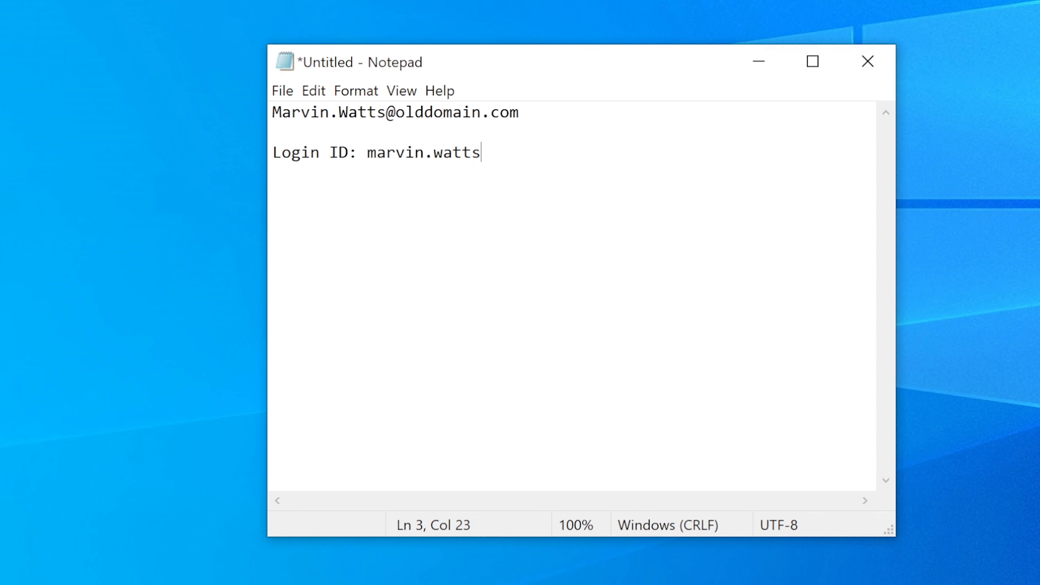
Write the requester's new-domain e-mail address a few lines below the old account's login ID
{"action": "key", "text": "Return"}
{"action": "key", "text": "Return"}
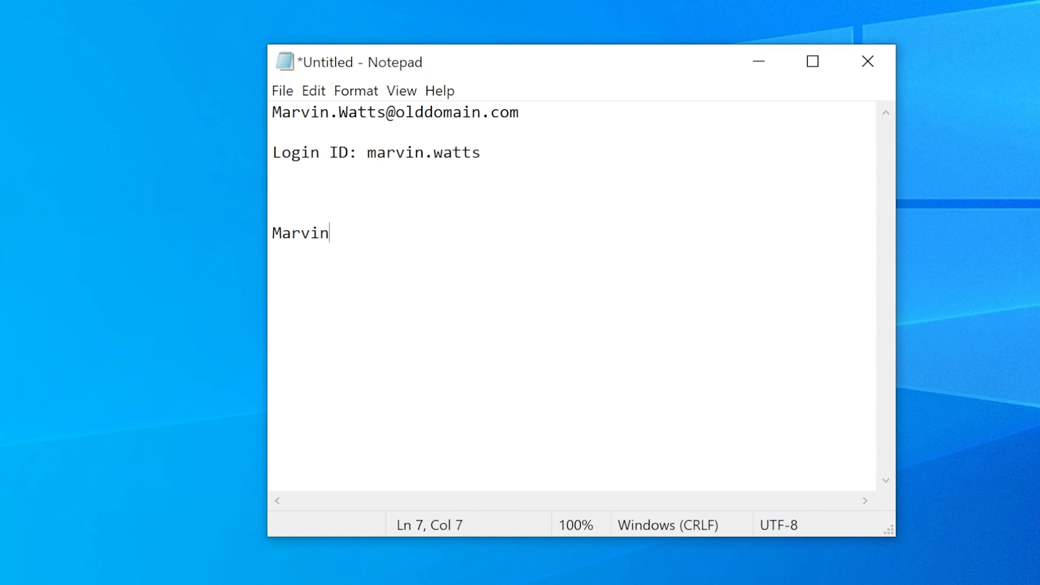
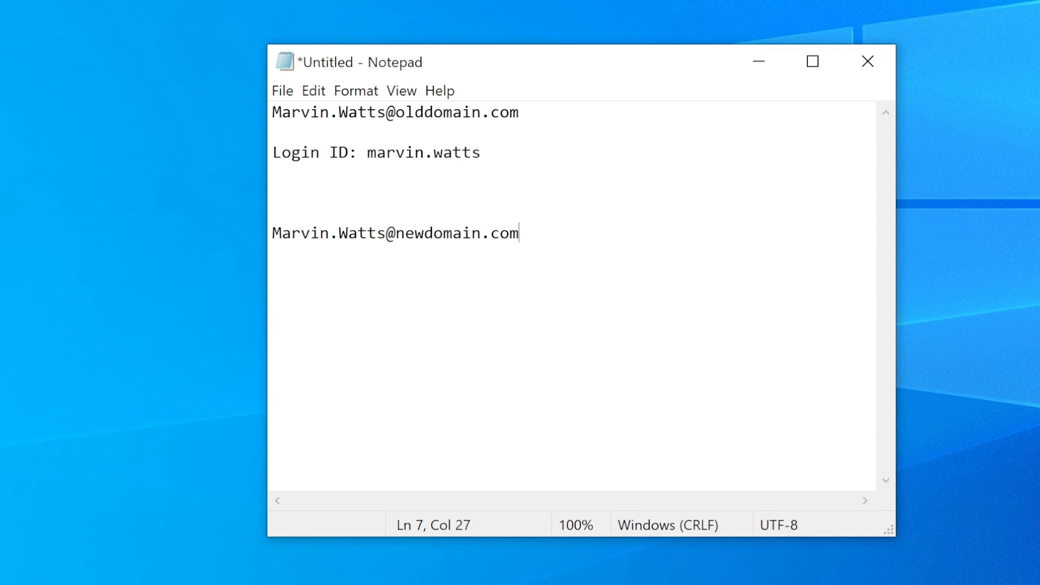
Add a "Login ID:" line under the new-domain e-mail address with the requester's login name ending in 2
{"action": "key", "text": "Return"}
{"action": "key", "text": "Return"}
{"action": "type", "text": "Login ID"}
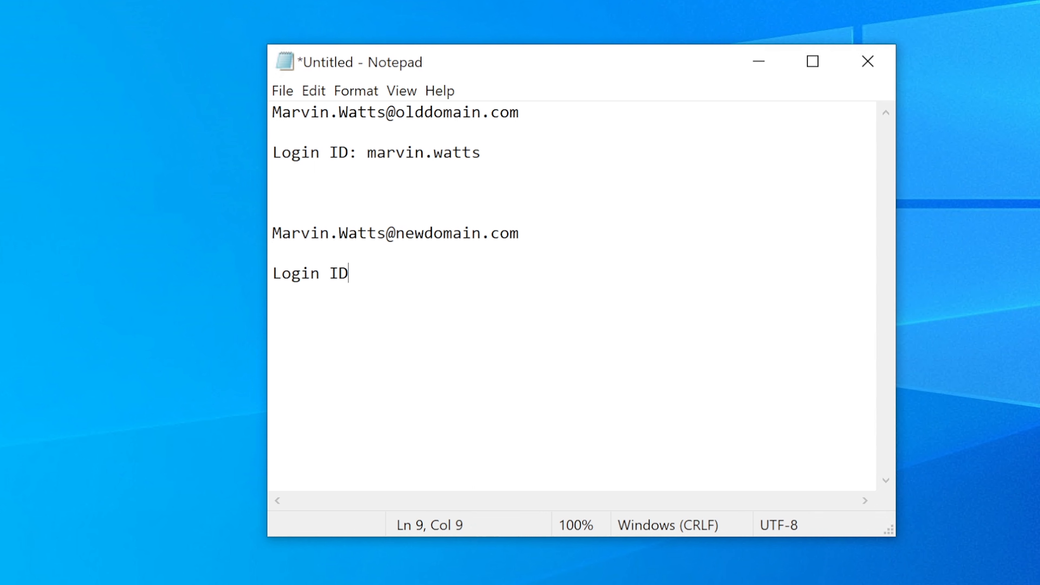
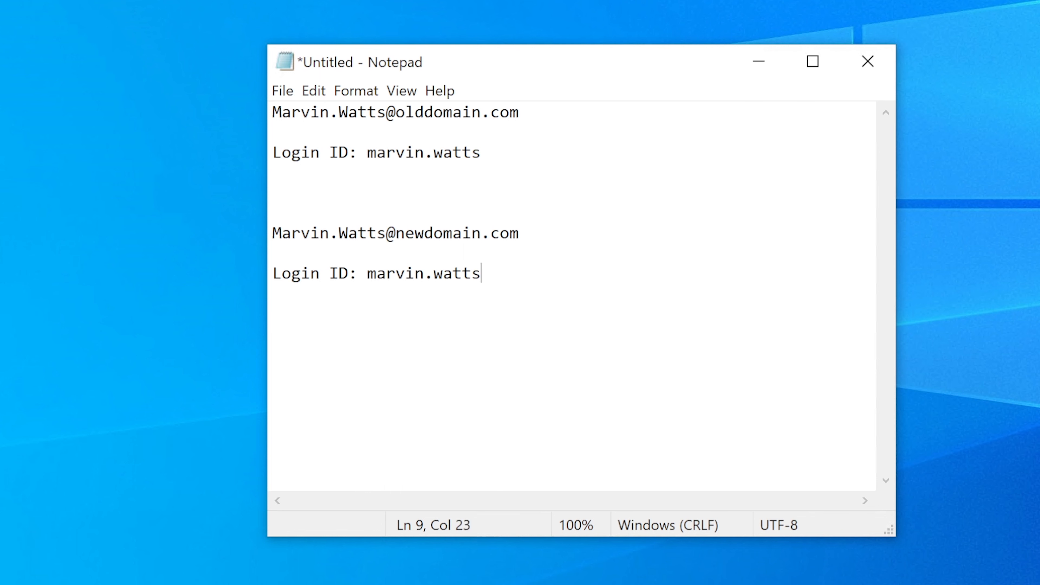
Compare the name part of the new-domain e-mail address with the new login ID in the note
{"action": "left_click", "coordinate": [386, 233]}
{"action": "key", "text": "shift+Left"}
{"action": "key", "text": "shift+Left"}
{"action": "key", "text": "shift+Left"}
{"action": "key", "text": "shift+Left"}
{"action": "key", "text": "shift+Left"}
{"action": "key", "text": "shift+Left"}
{"action": "key", "text": "shift+Left"}
{"action": "key", "text": "shift+Left"}
{"action": "key", "text": "shift+Left"}
{"action": "key", "text": "shift+Left"}
{"action": "key", "text": "shift+Left"}
{"action": "key", "text": "shift+Left"}
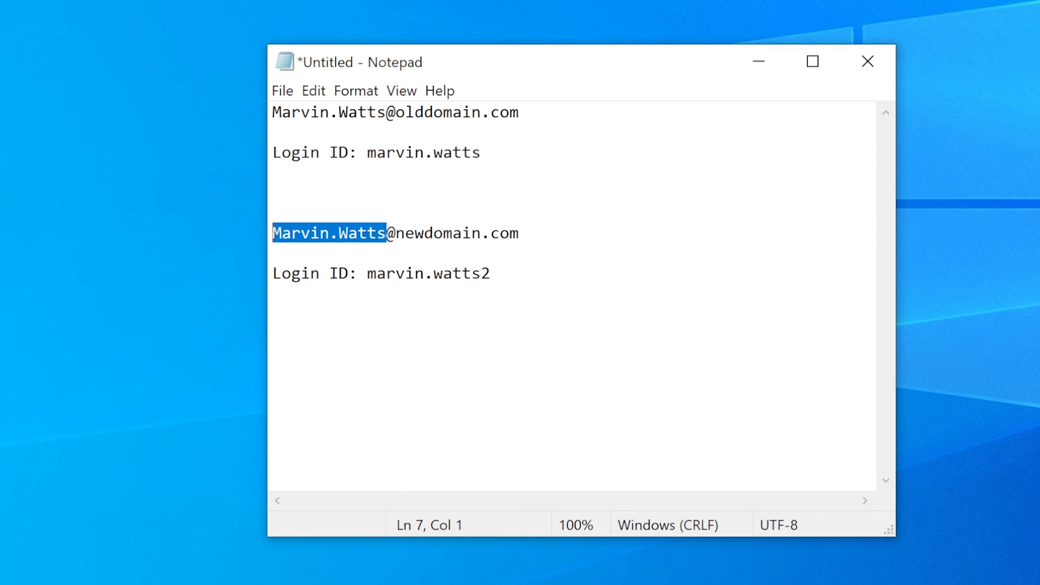
{"action": "left_click", "coordinate": [490, 273]}
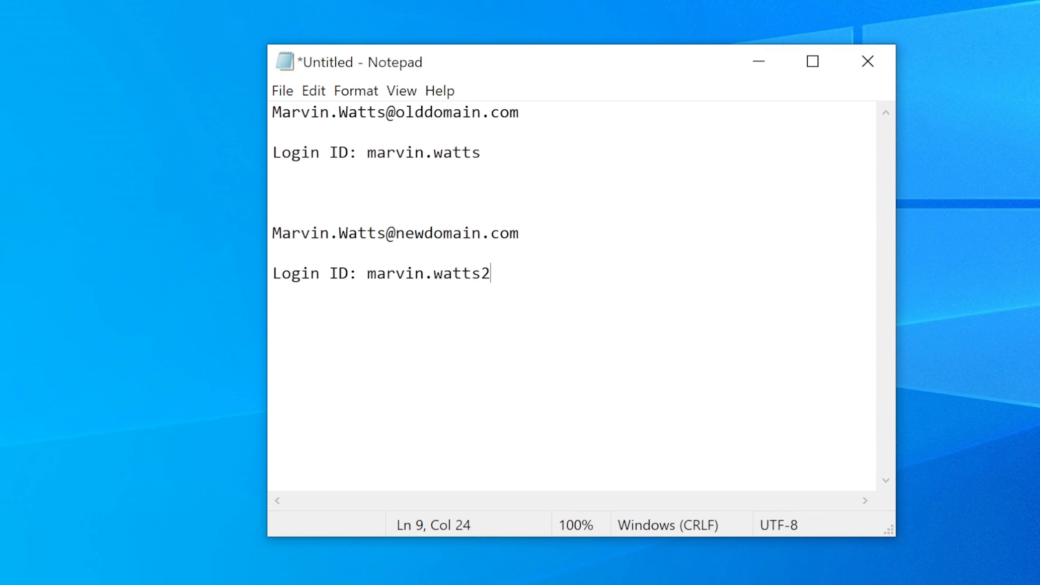
{"action": "left_click_drag", "start_coordinate": [281, 233], "coordinate": [272, 253]}
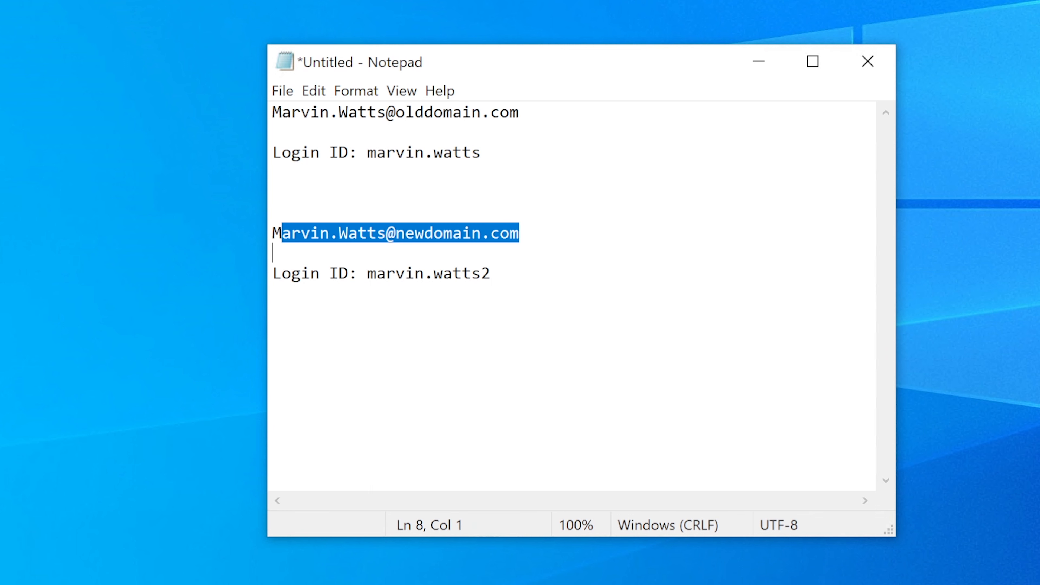
{"action": "left_click_drag", "start_coordinate": [490, 272], "coordinate": [273, 212]}
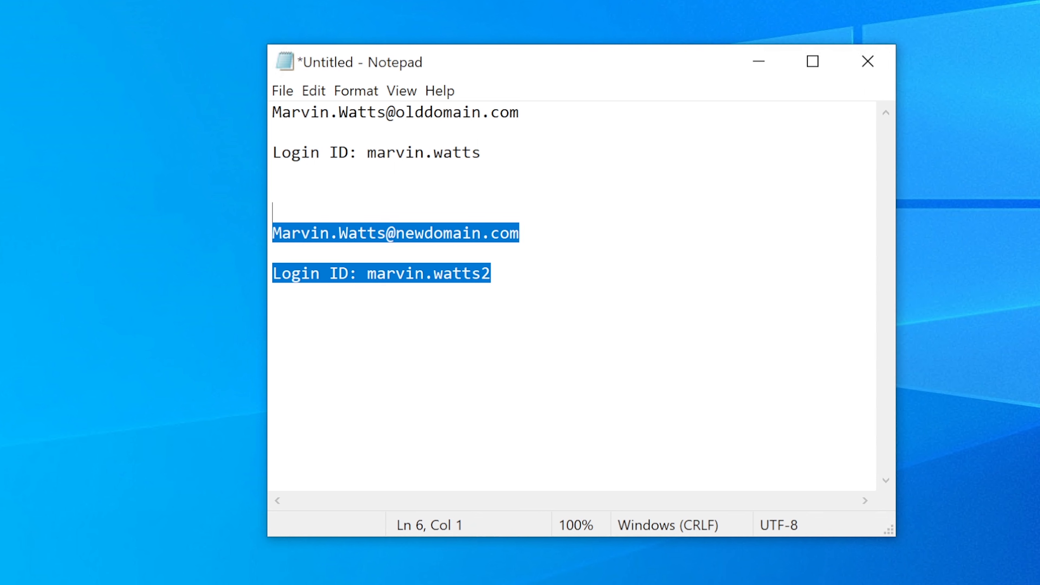
{"action": "left_click", "coordinate": [272, 192]}
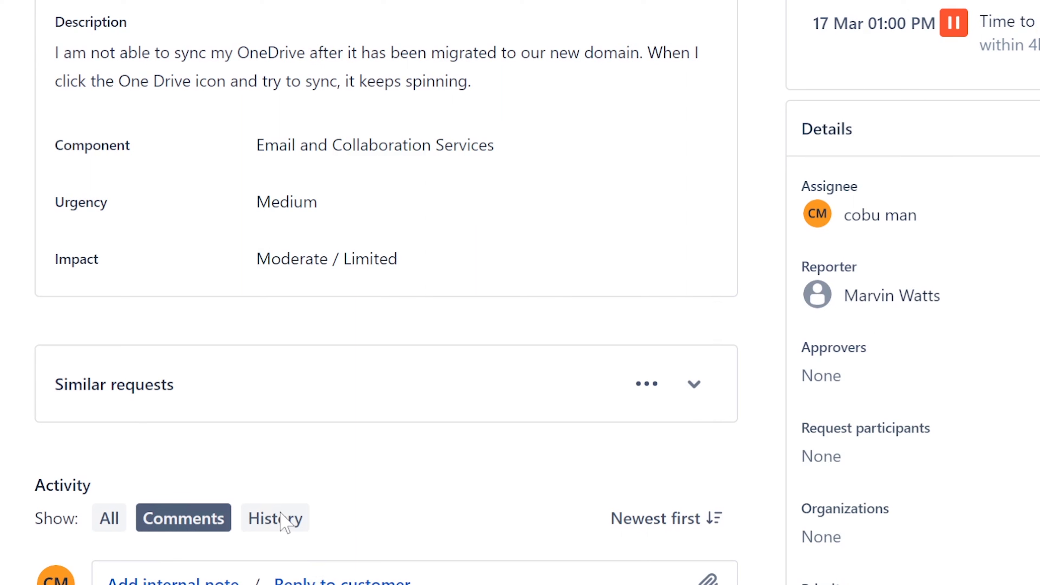
Return to the OneDrive ticket in Jira and review the "sync my OneDrive" wording in its description
{"action": "left_click_drag", "start_coordinate": [237, 53], "coordinate": [285, 53]}
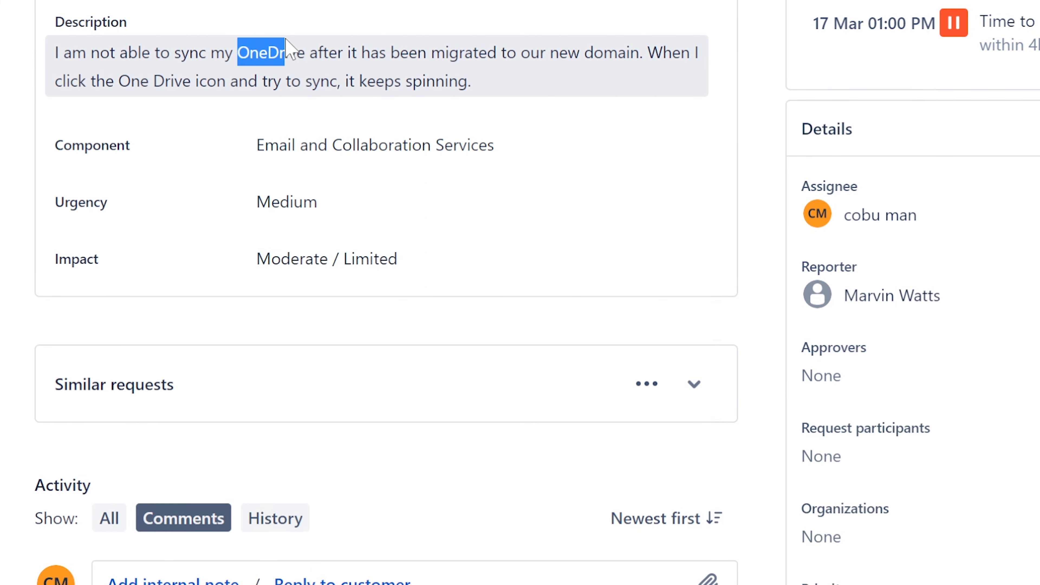
{"action": "left_click", "coordinate": [185, 65]}
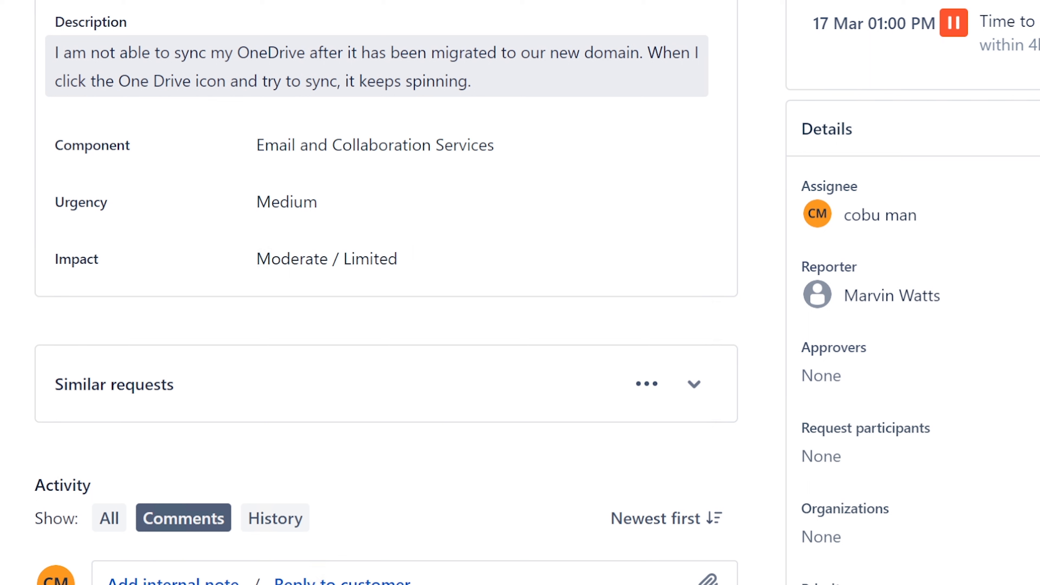
{"action": "left_click_drag", "start_coordinate": [175, 52], "coordinate": [305, 52]}
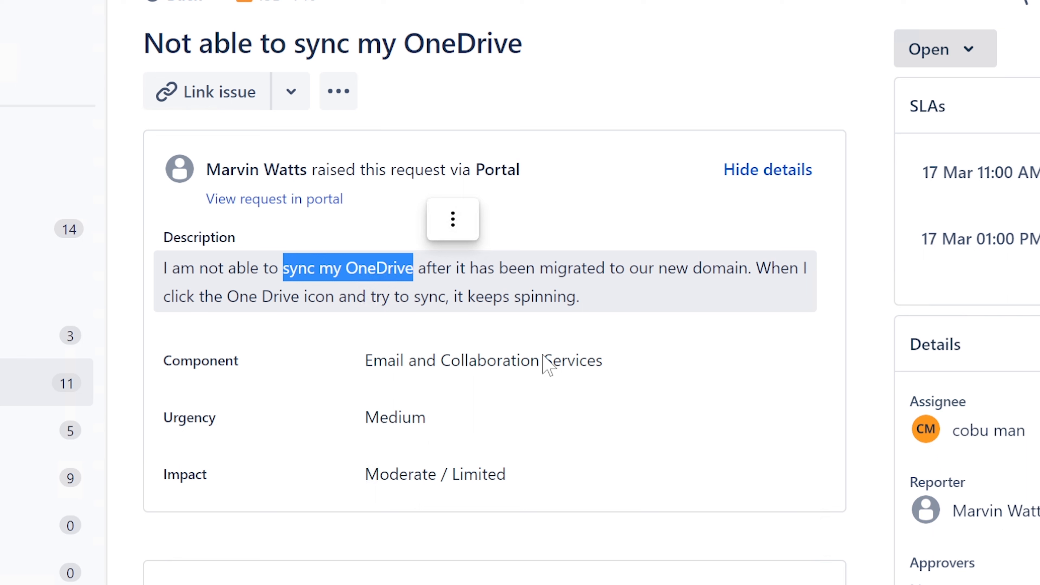
{"action": "left_click", "coordinate": [389, 271]}
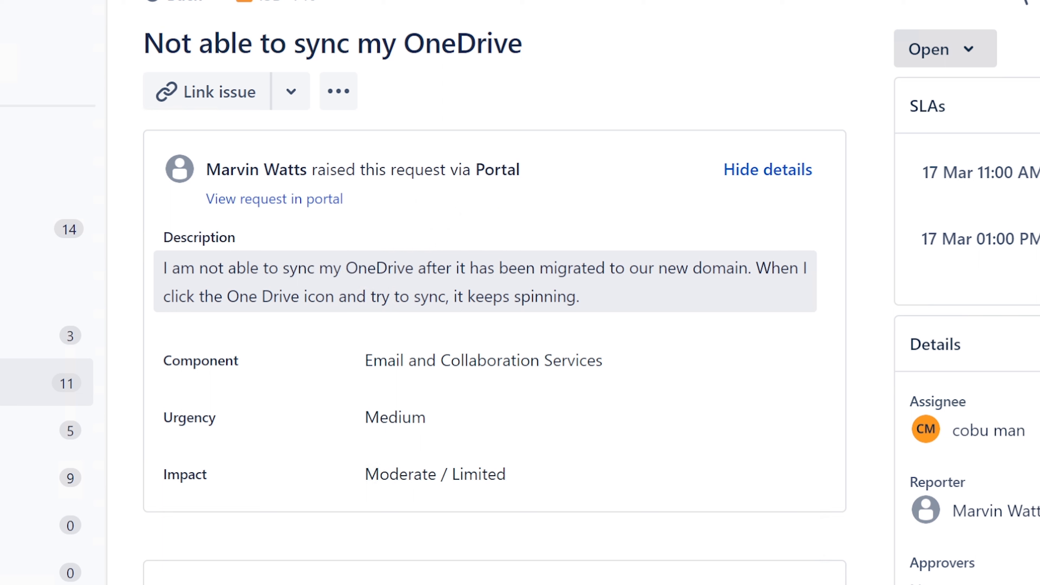
Review the OneDrive mention and the "it keeps spinning" sentence in the ticket description
{"action": "left_click_drag", "start_coordinate": [346, 269], "coordinate": [413, 268]}
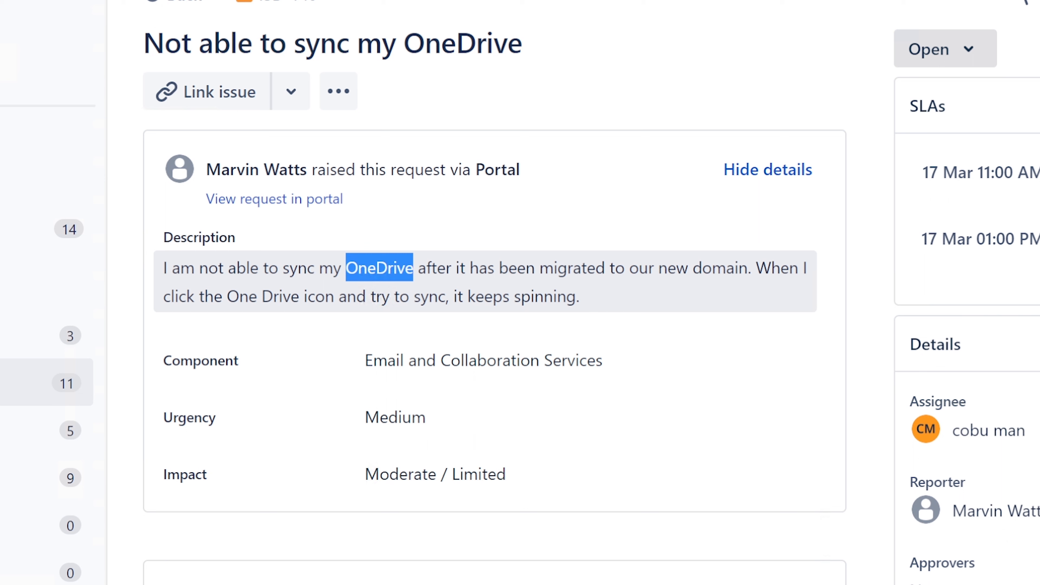
{"action": "left_click", "coordinate": [429, 297]}
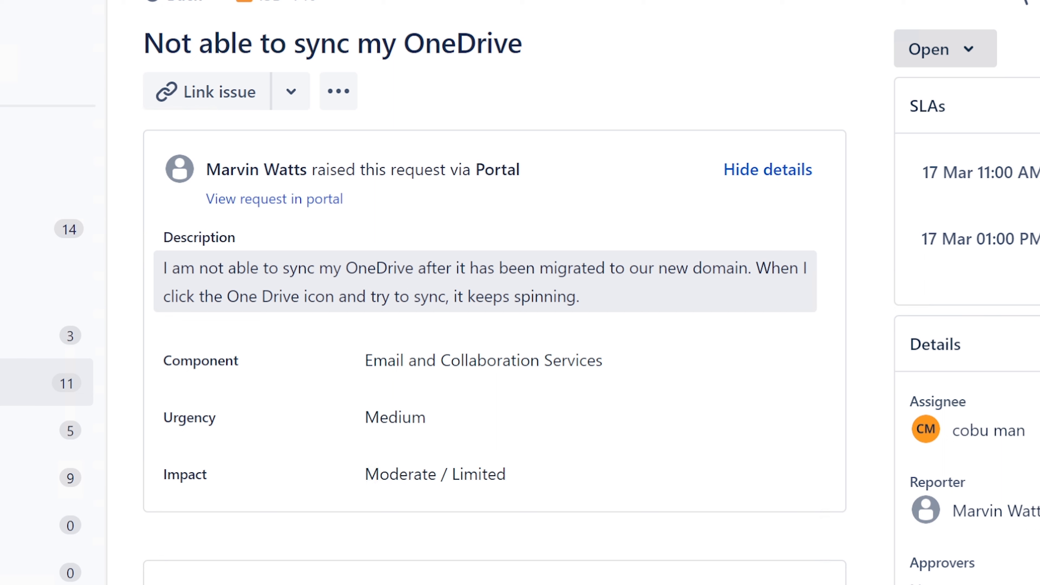
{"action": "left_click_drag", "start_coordinate": [755, 270], "coordinate": [664, 295]}
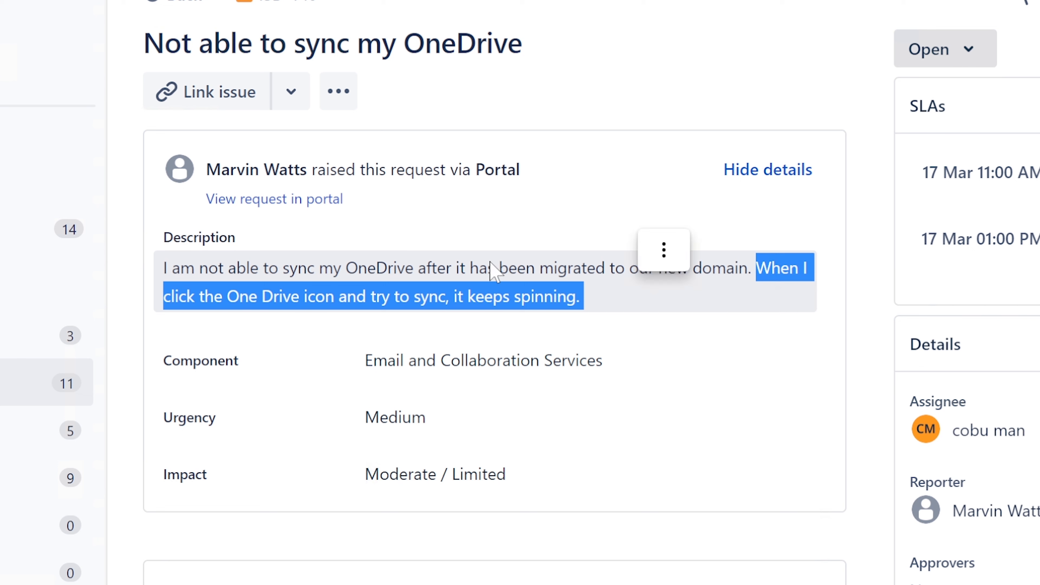
{"action": "left_click", "coordinate": [499, 271]}
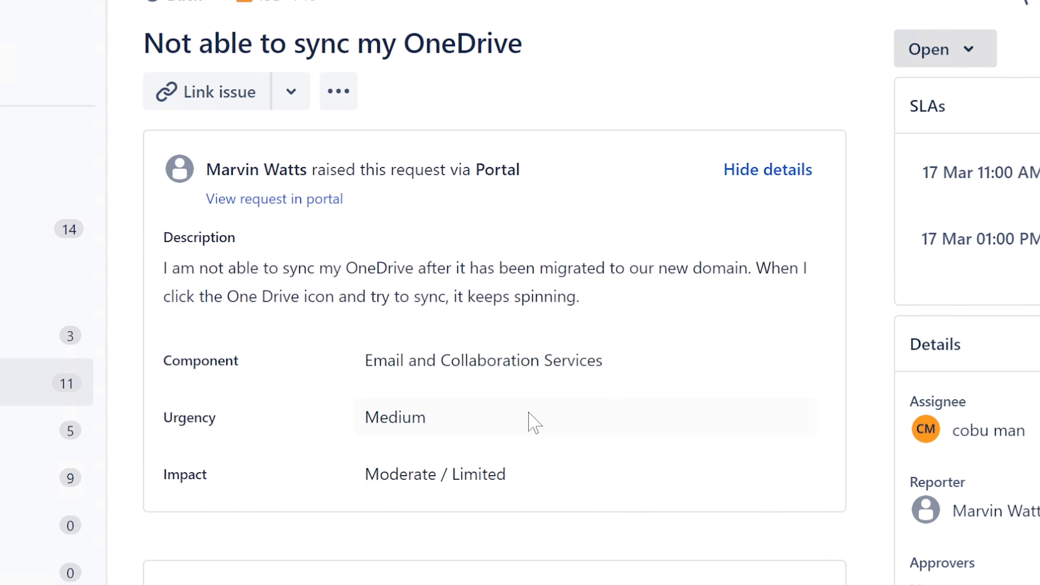
Begin the customer reply with a greeting, the technician's first name "with Pc support." and "I have your ticket about OneDrive."
{"action": "scroll", "coordinate": [532, 422], "scroll_direction": "down", "scroll_amount": 2}
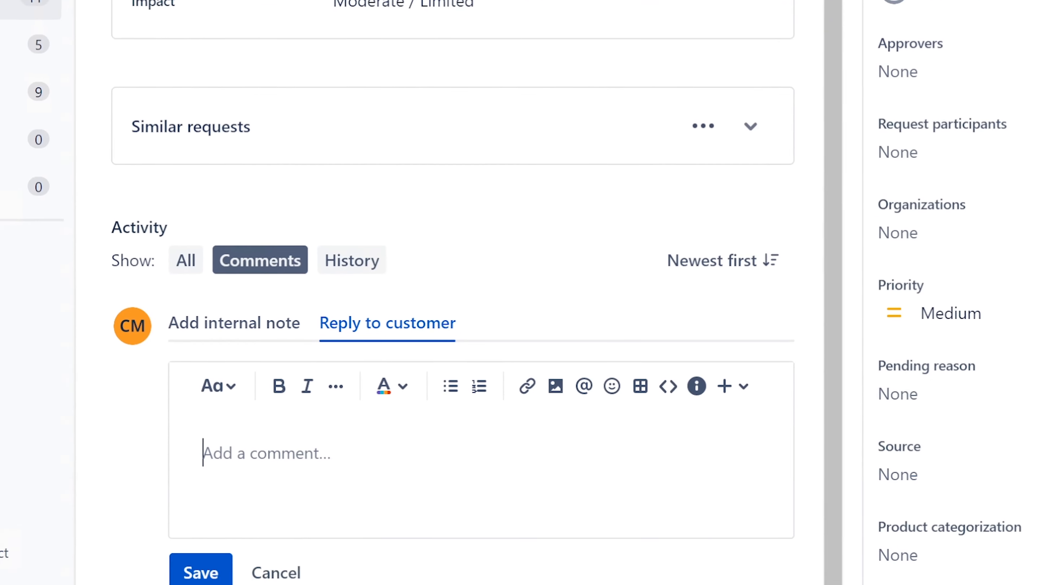
{"action": "type", "text": "Hello, thi"}
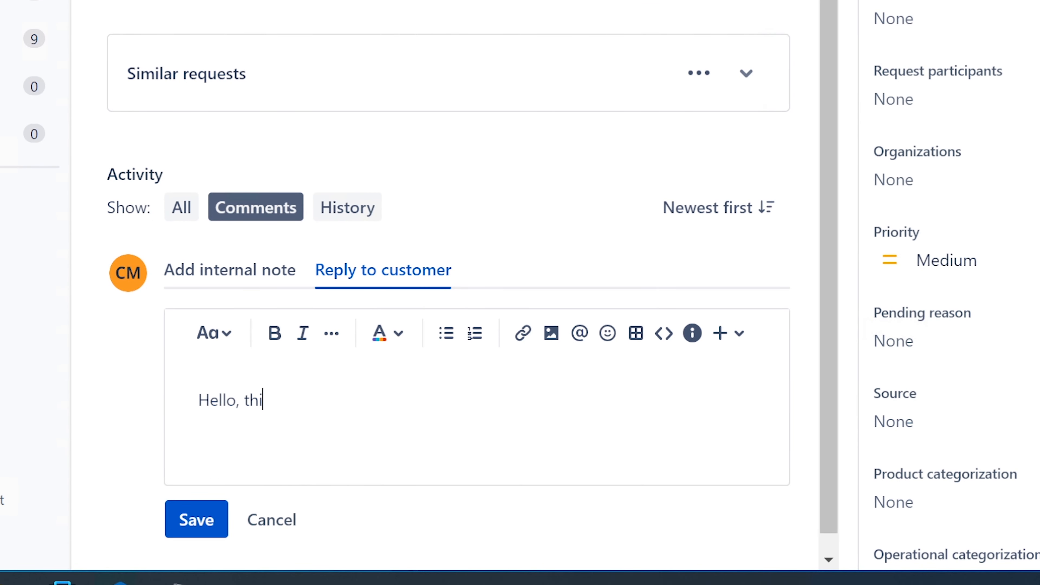
{"action": "type", "text": "s is Ervin with Pc "}
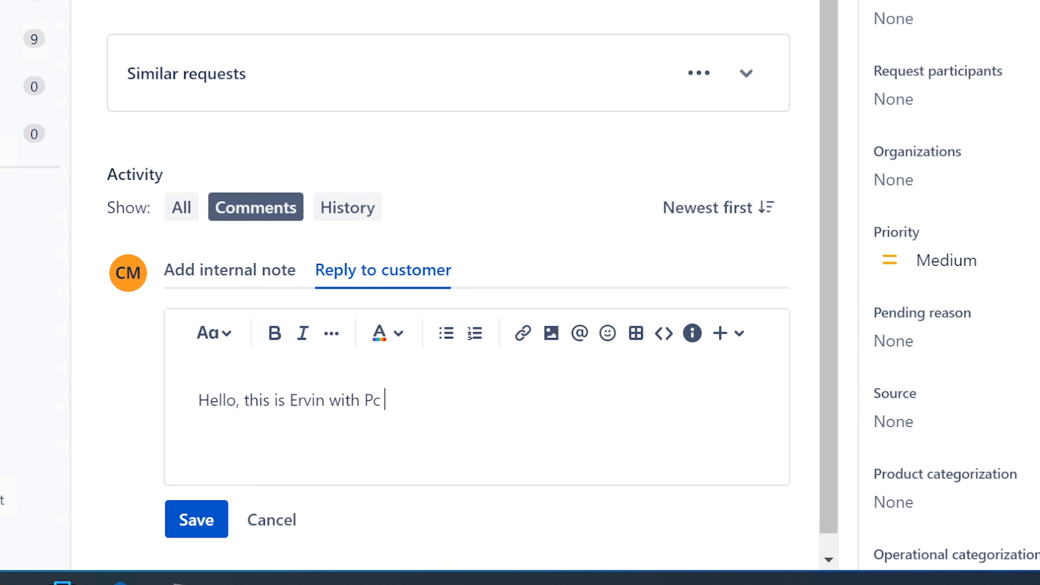
{"action": "type", "text": "support. I have yo"}
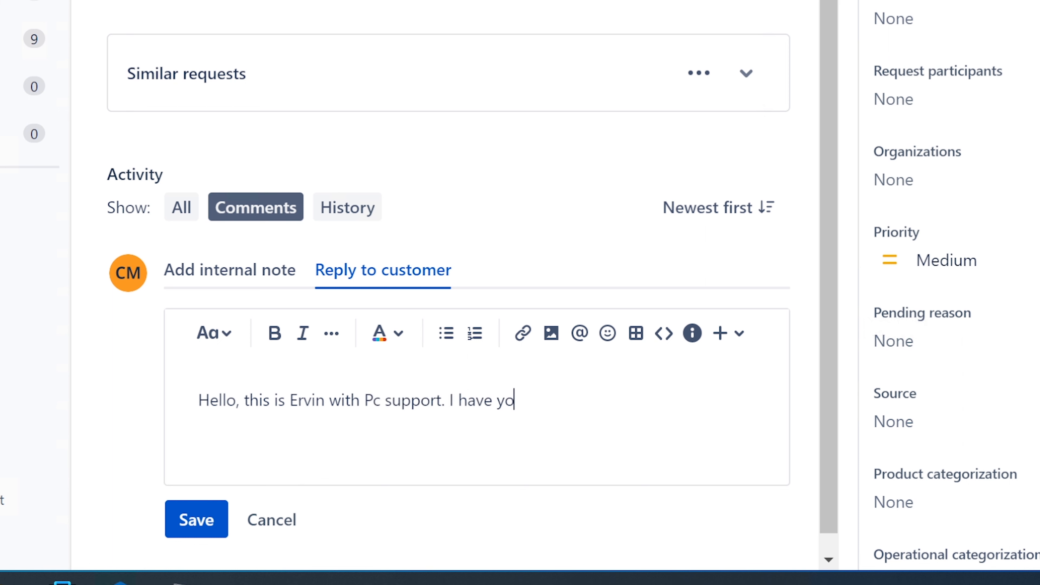
{"action": "type", "text": "ur ticket about"}
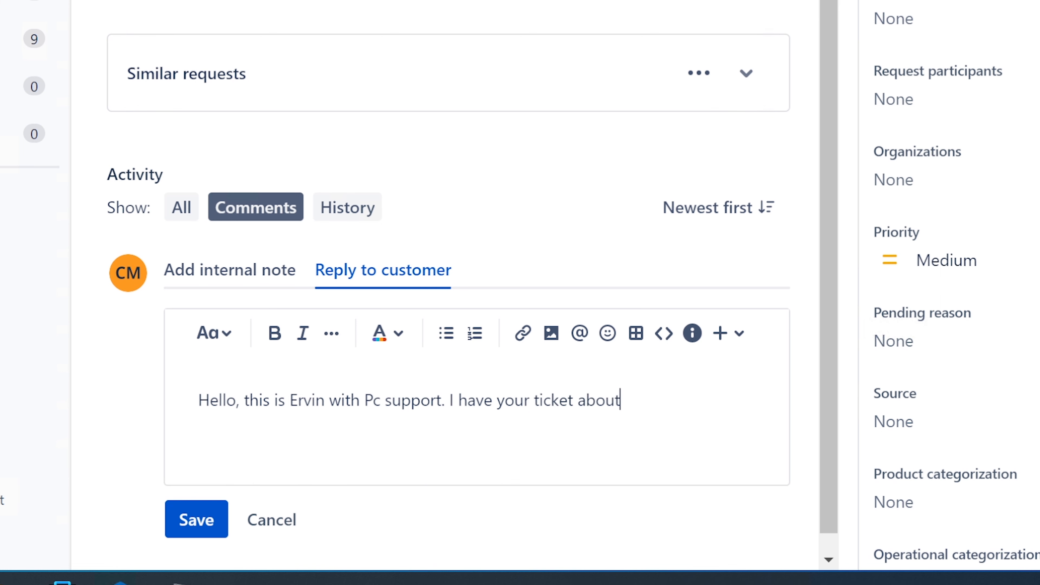
{"action": "type", "text": " OneDrive."}
Start a new paragraph in the reply with "This issue could be related to authentication"
{"action": "key", "text": "Return"}
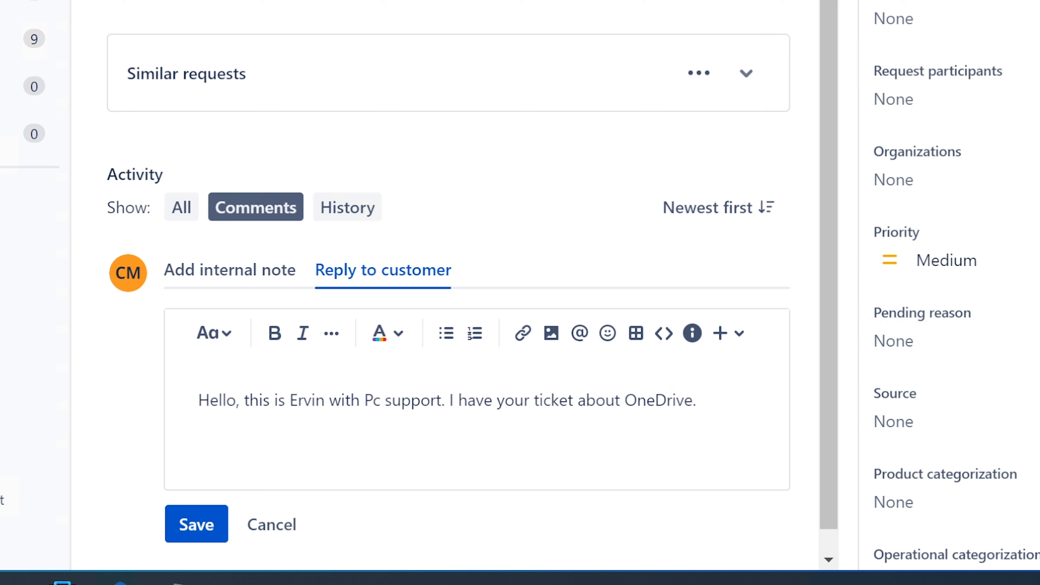
{"action": "type", "text": "This issue could be "}
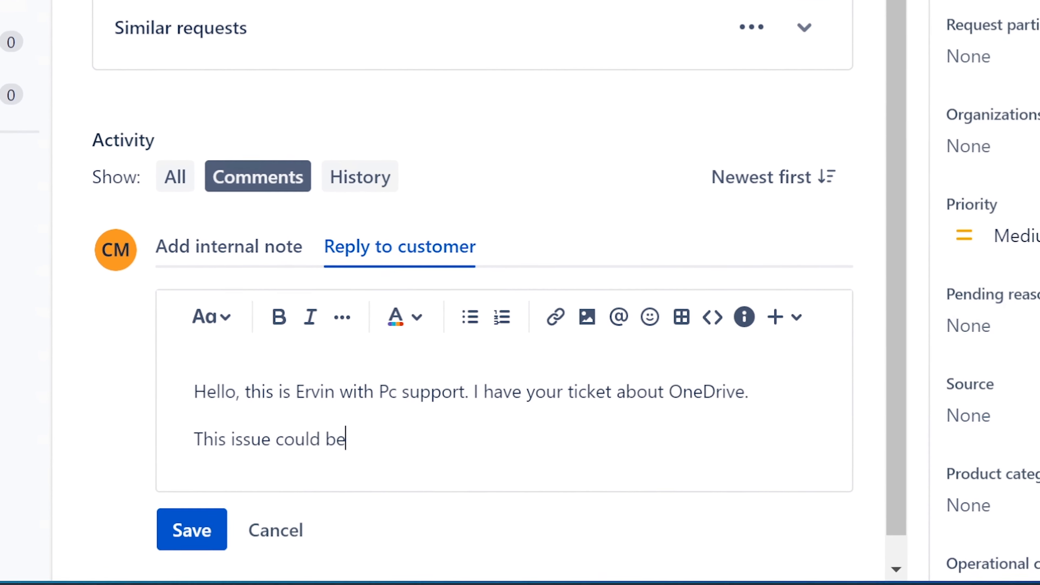
{"action": "type", "text": "related to a"}
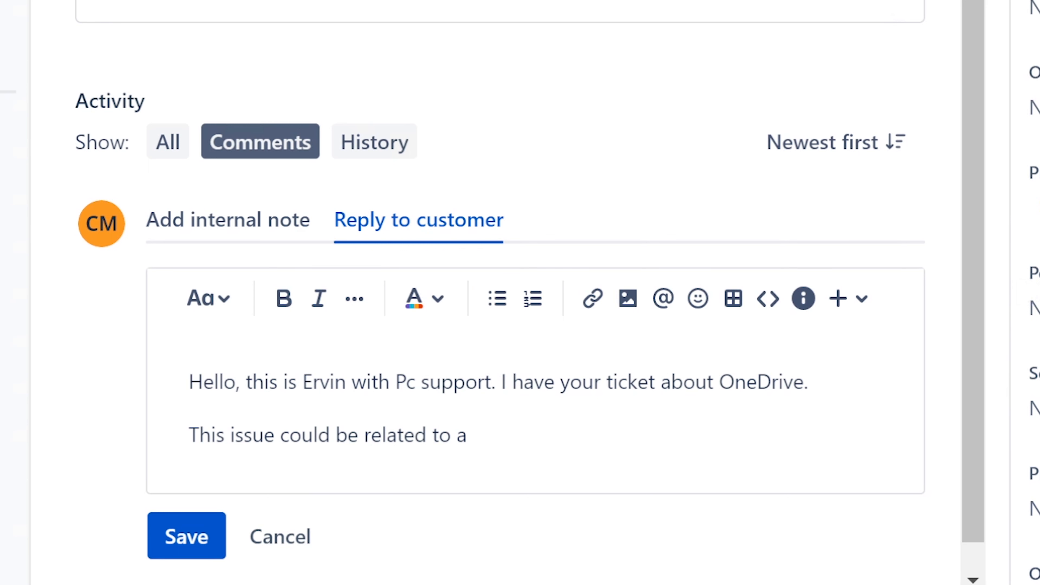
{"action": "type", "text": "uthent"}
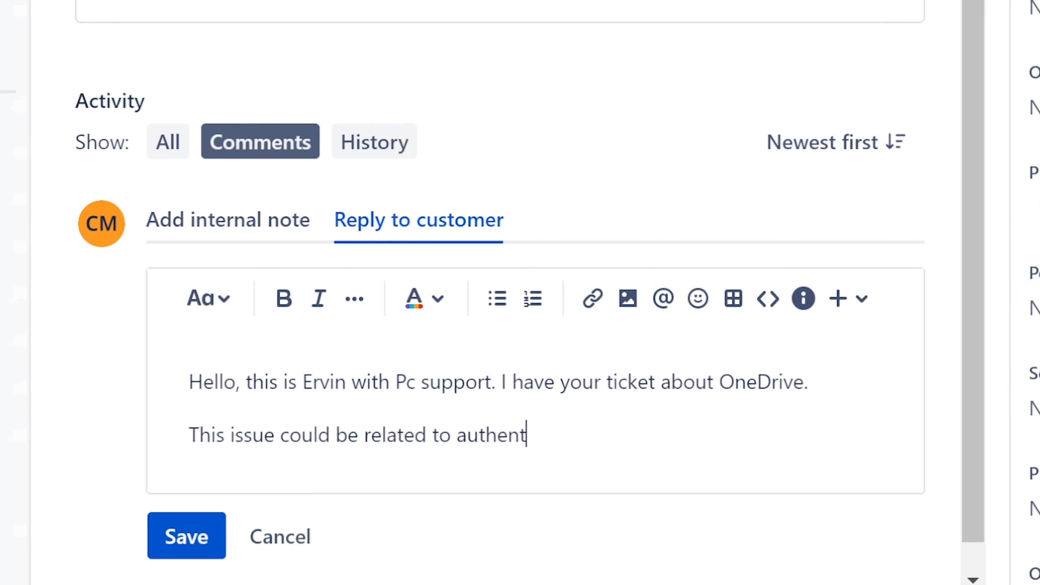
{"action": "type", "text": "ication"}
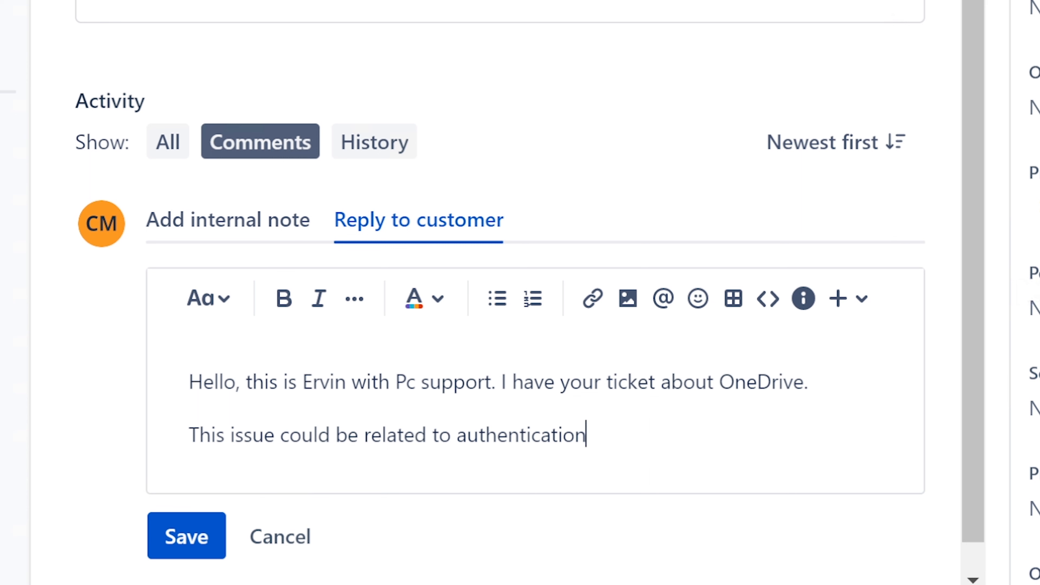
{"action": "type", "text": " (meaning dif"}
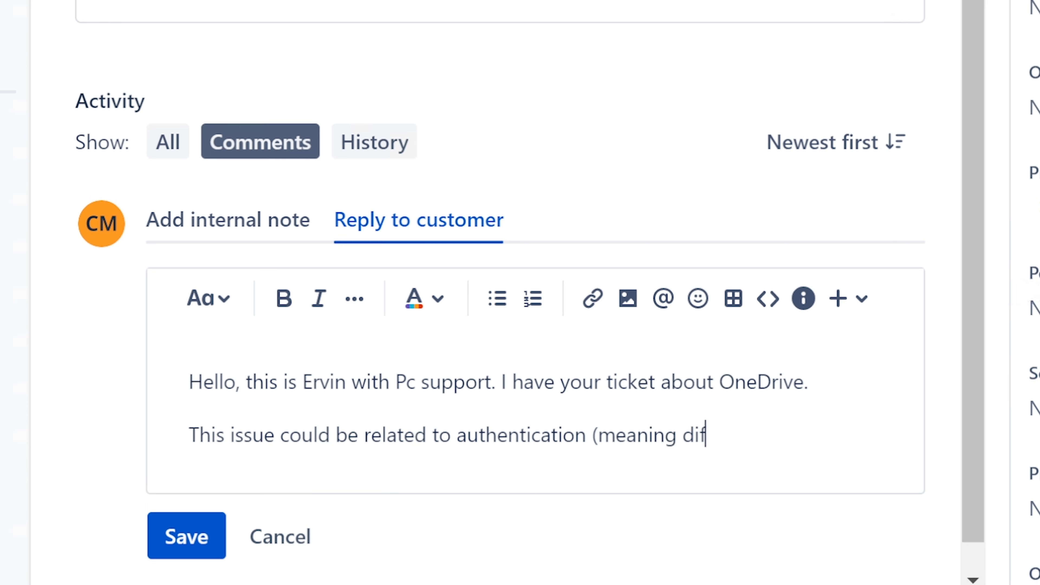
{"action": "type", "text": "fernt cr"}
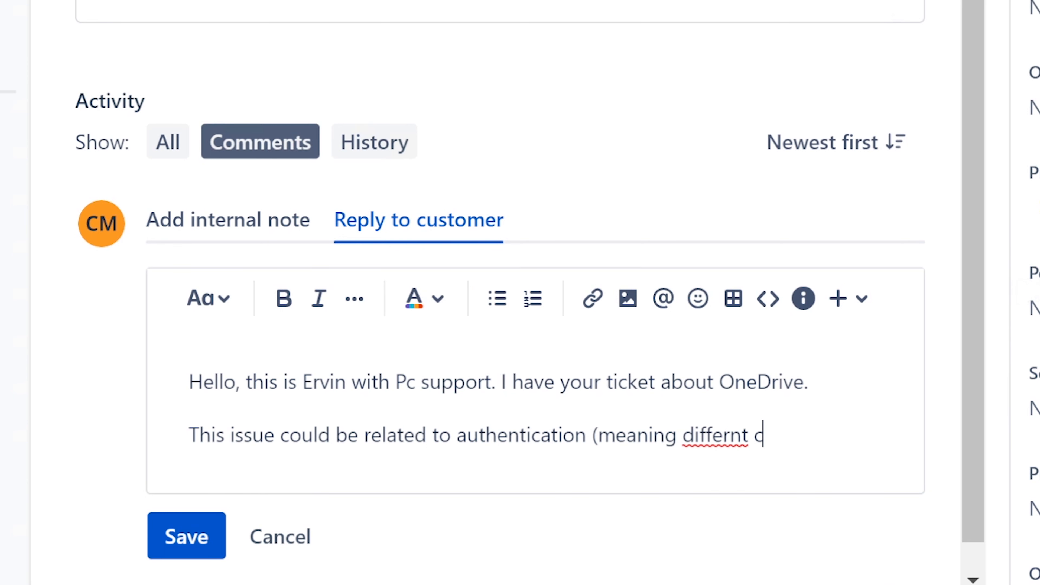
Extend the authentication sentence with "(meaning different", correcting the spelling of "different"
{"action": "key", "text": "BackSpace"}
{"action": "key", "text": "BackSpace"}
{"action": "key", "text": "BackSpace"}
{"action": "key", "text": "BackSpace"}
{"action": "type", "text": "et"}
{"action": "key", "text": "BackSpace"}
{"action": "key", "text": "BackSpace"}
{"action": "key", "text": "BackSpace"}
{"action": "key", "text": "BackSpace"}
{"action": "type", "text": "ener"}
{"action": "key", "text": "BackSpace"}
{"action": "key", "text": "BackSpace"}
{"action": "type", "text": "t "}
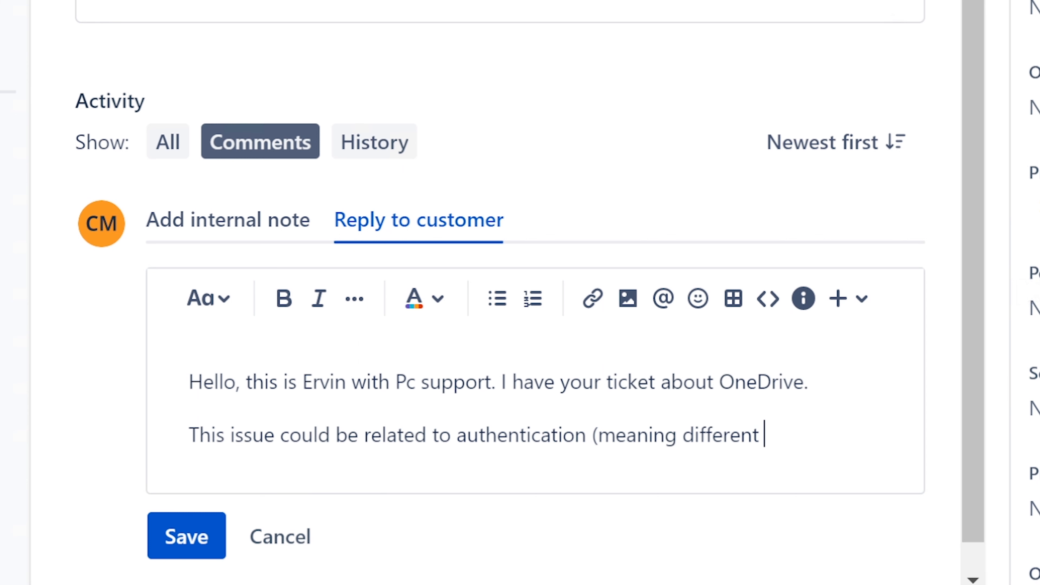
{"action": "type", "text": "login creed"}
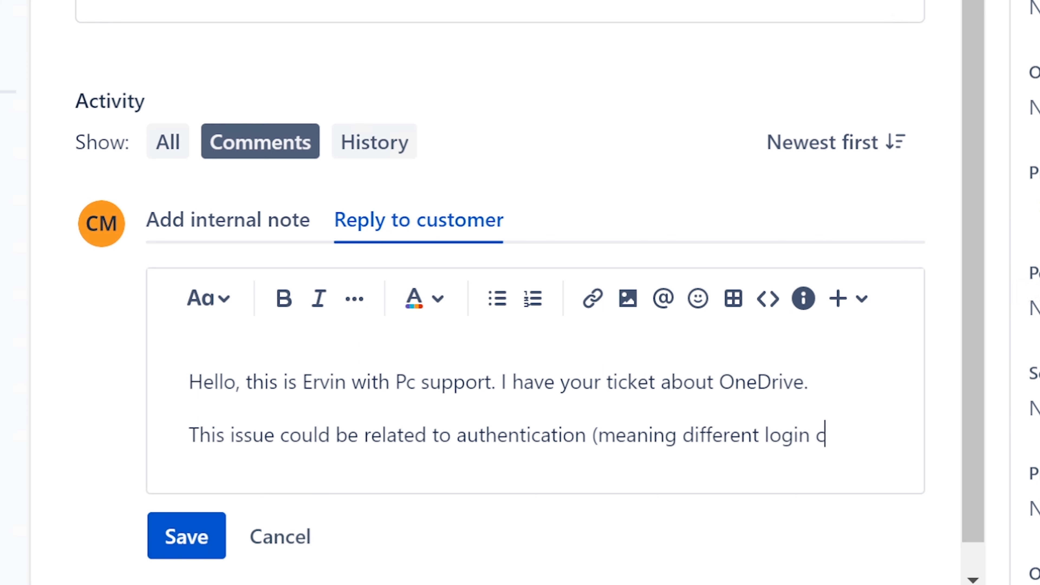
Complete the parenthesis with "login credentials being used with new domain)" and correct the spelling of "credentials"
{"action": "type", "text": "tial"}
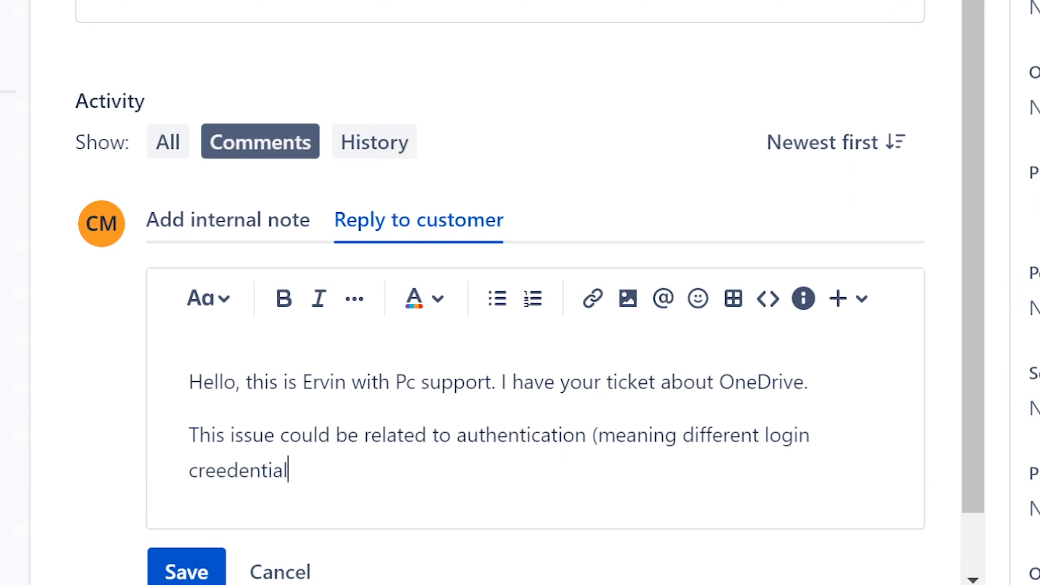
{"action": "type", "text": "s being use"}
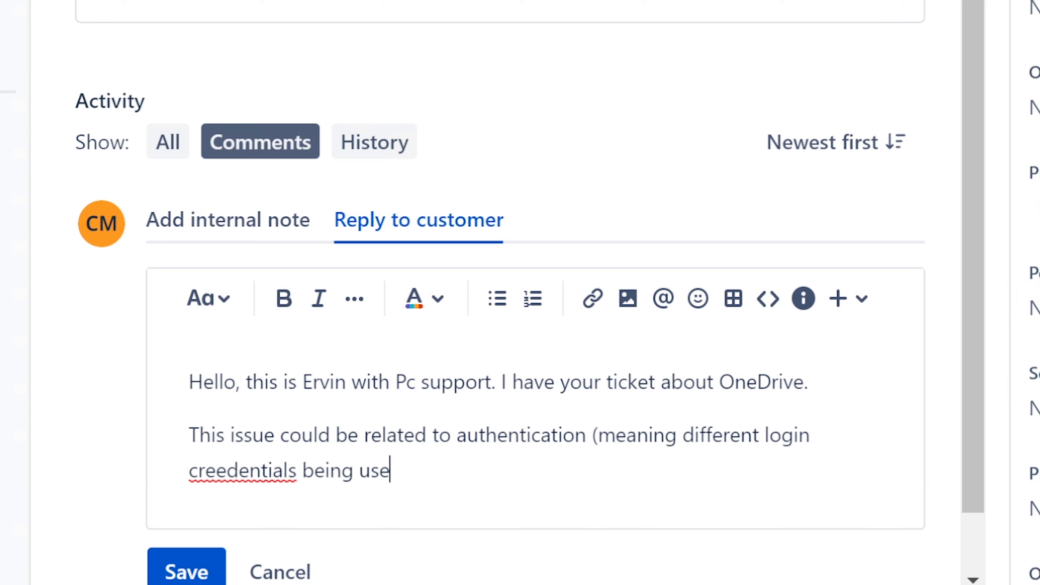
{"action": "type", "text": "d with ne"}
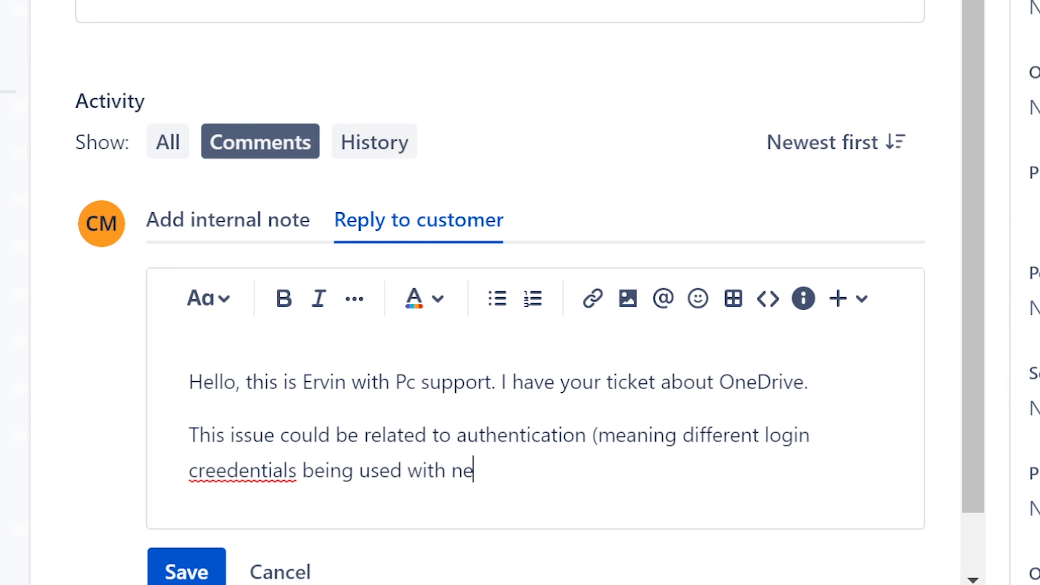
{"action": "type", "text": "w domain"}
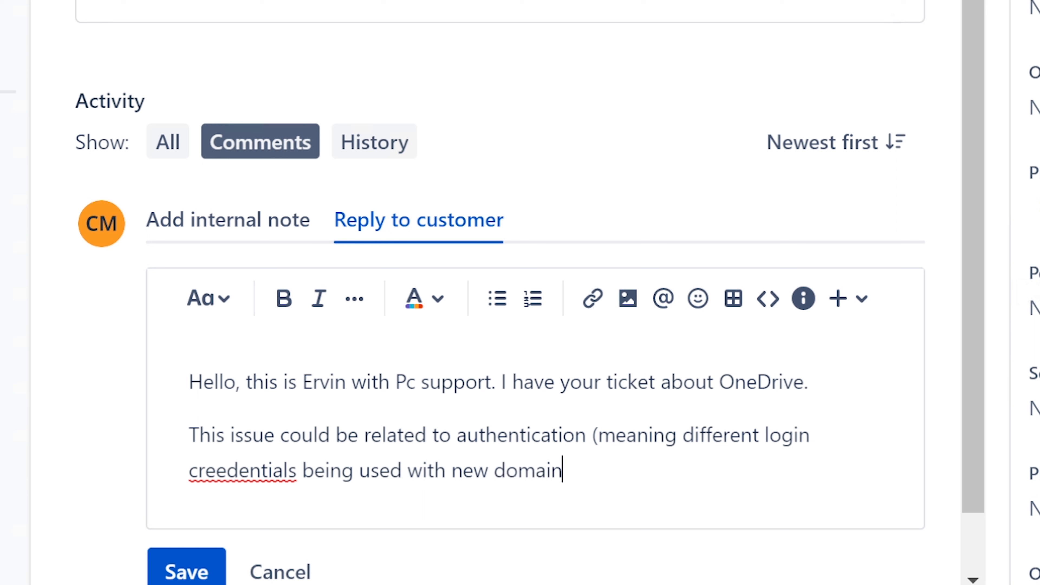
{"action": "type", "text": ")"}
{"action": "left_click", "coordinate": [247, 471]}
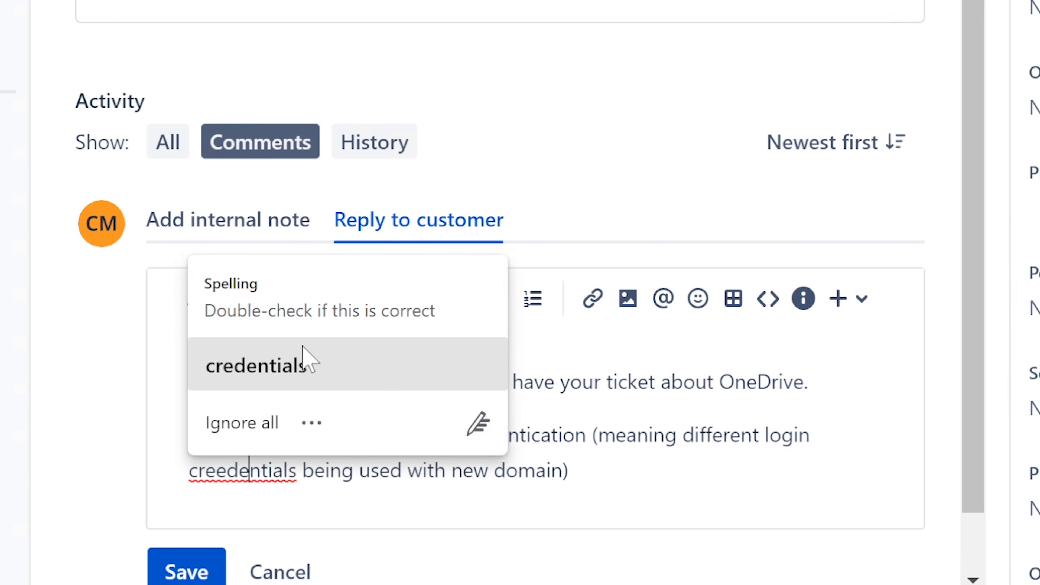
{"action": "left_click", "coordinate": [301, 356]}
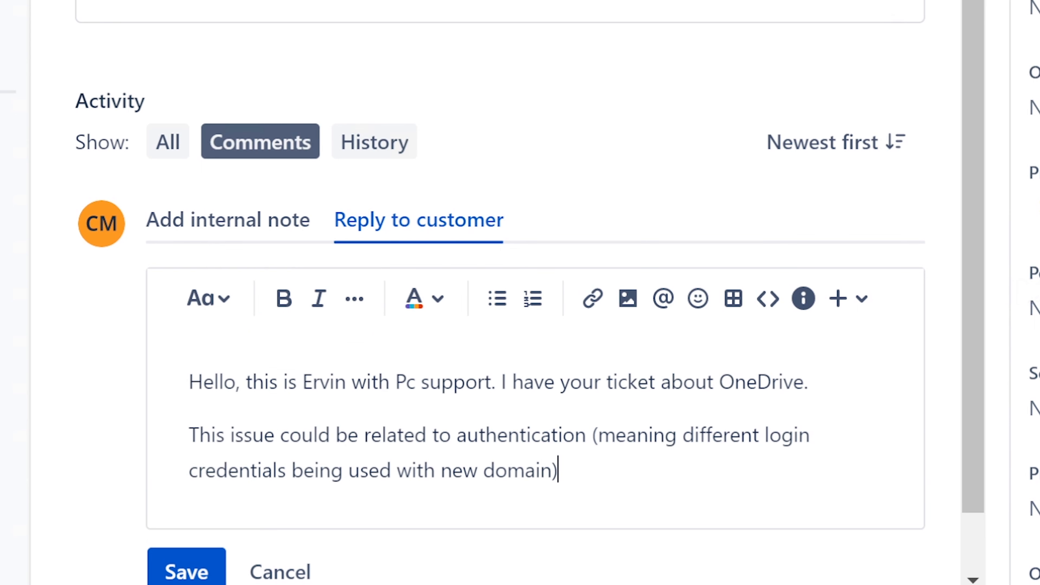
End the authentication sentence with a period and add "Aside from that... it could a network related connection issues"
{"action": "type", "text": ". Aside "}
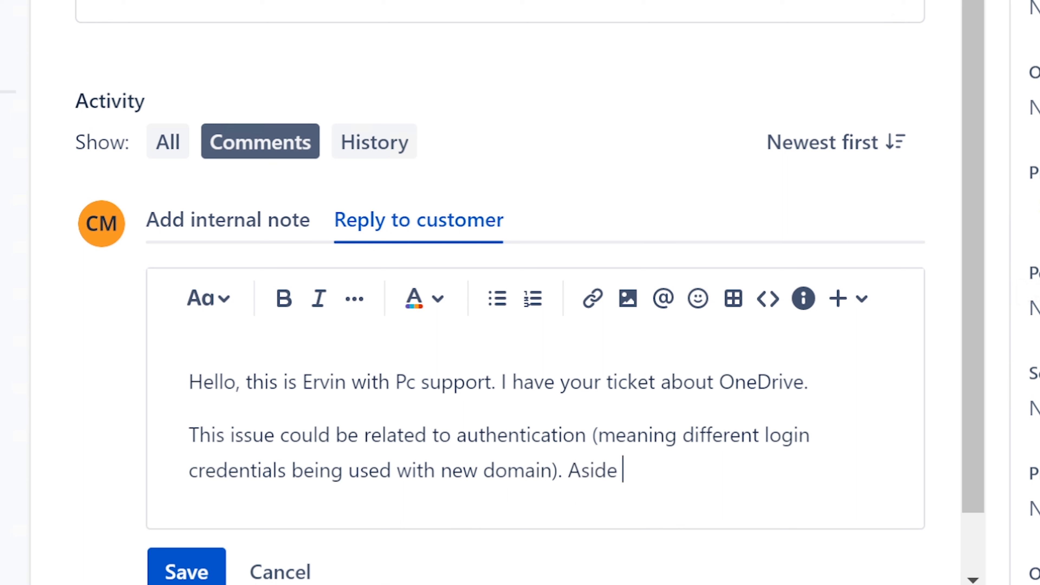
{"action": "type", "text": "from that"}
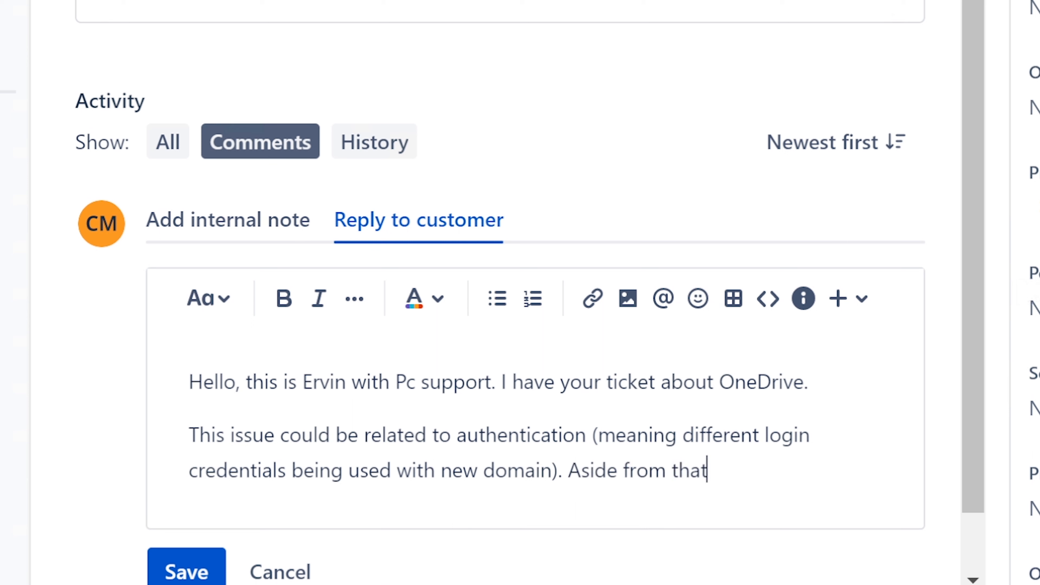
{"action": "type", "text": "... it could n"}
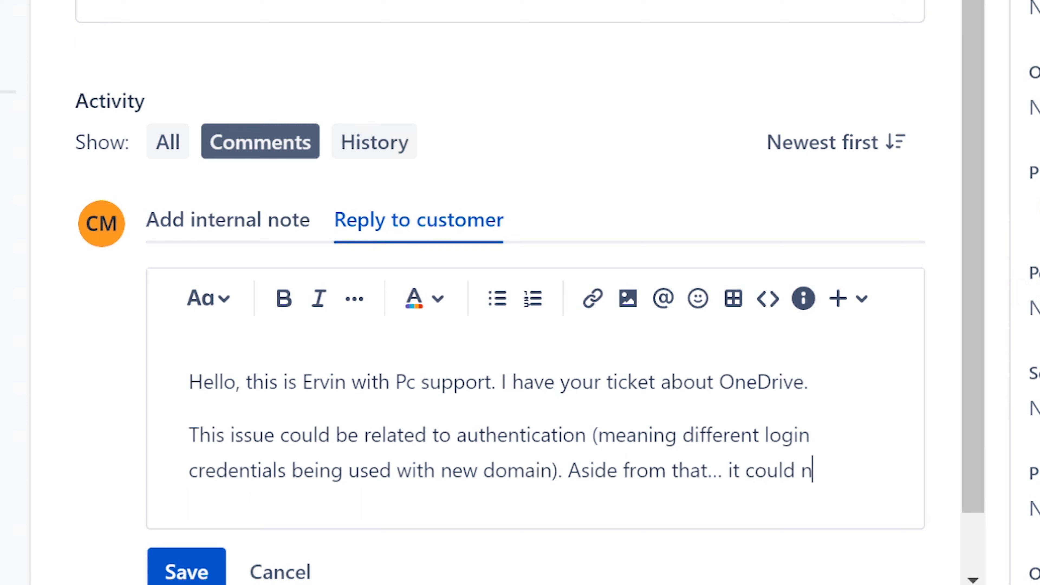
{"action": "key", "text": "BackSpace"}
{"action": "type", "text": "a network re"}
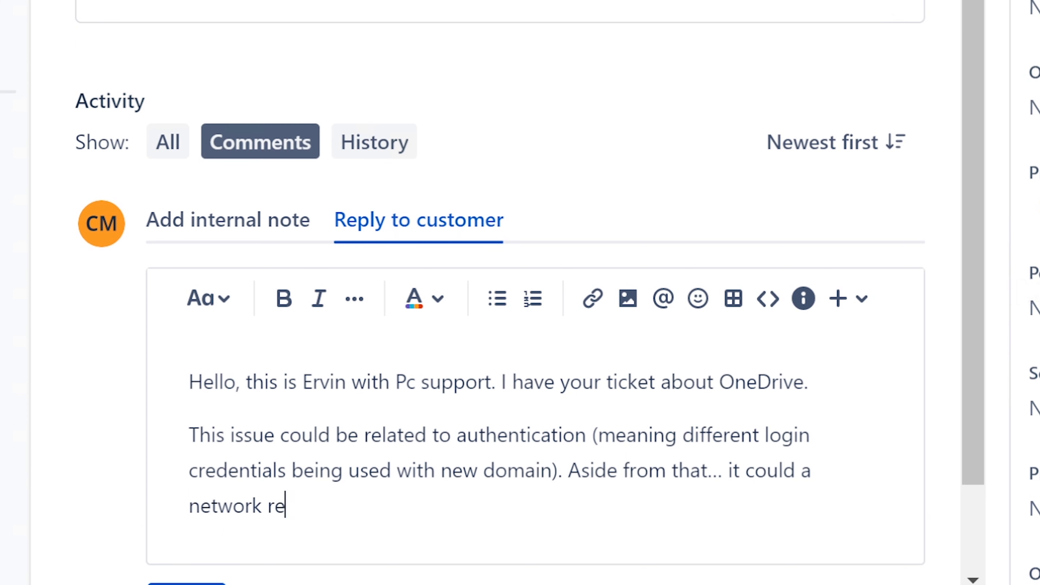
{"action": "type", "text": "lated conen"}
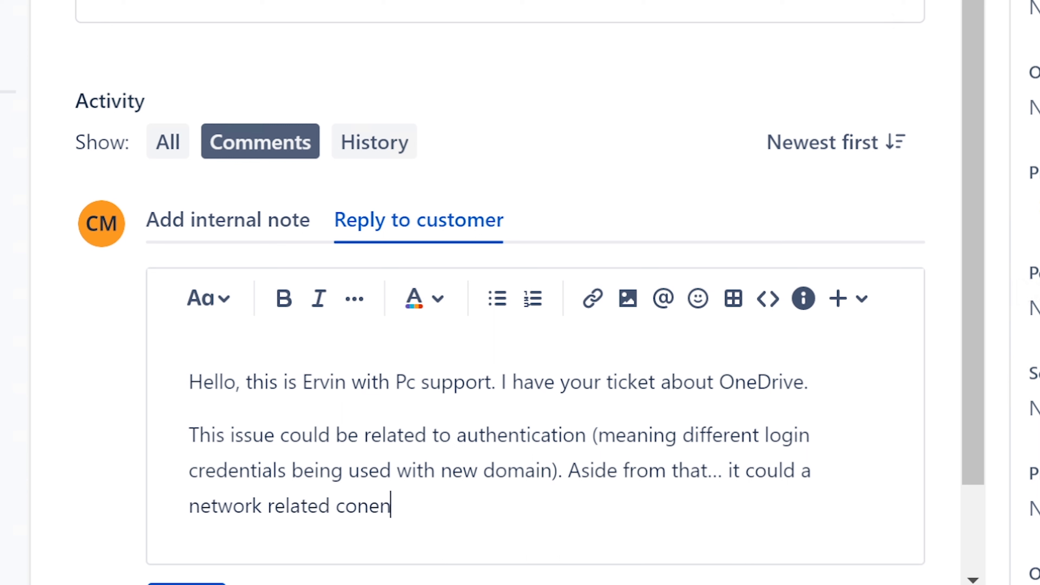
{"action": "key", "text": "BackSpace"}
{"action": "key", "text": "BackSpace"}
{"action": "key", "text": "BackSpace"}
{"action": "type", "text": "nnection issues"}
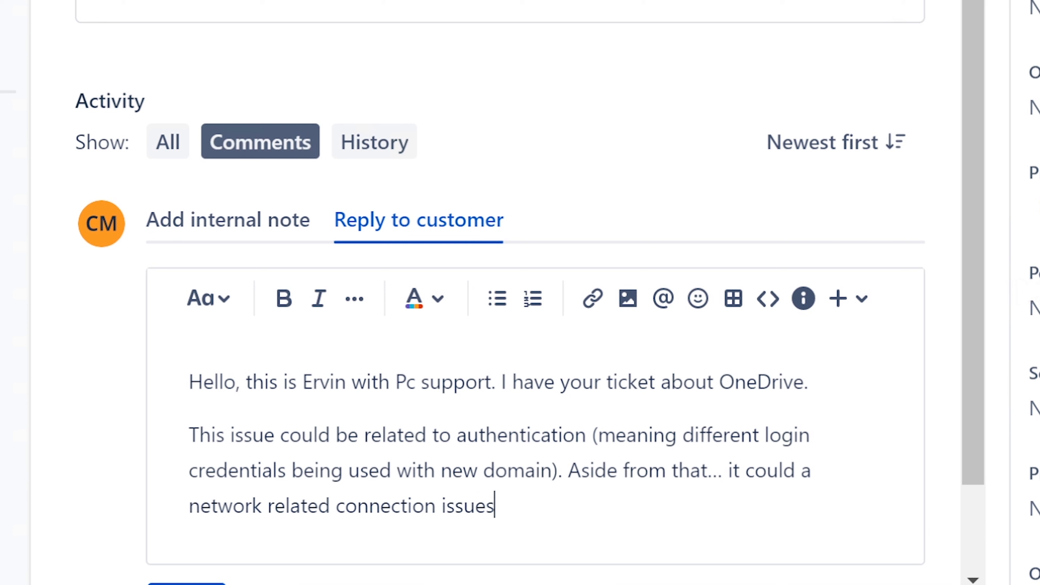
{"action": "type", "text": "."}
Change "issues" to "issue..." and finish the network sentence with "i.e. DNS or similar."
{"action": "key", "text": "BackSpace"}
{"action": "key", "text": "BackSpace"}
{"action": "key", "text": "BackSpace"}
{"action": "type", "text": "... i.e."}
{"action": "type", "text": "DNS or "}
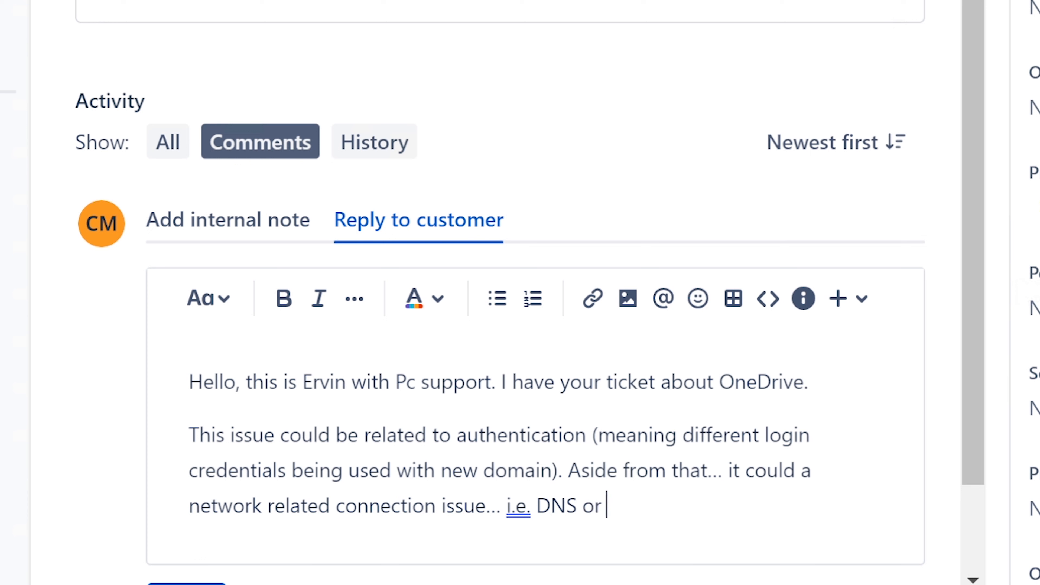
{"action": "type", "text": "similar. "}
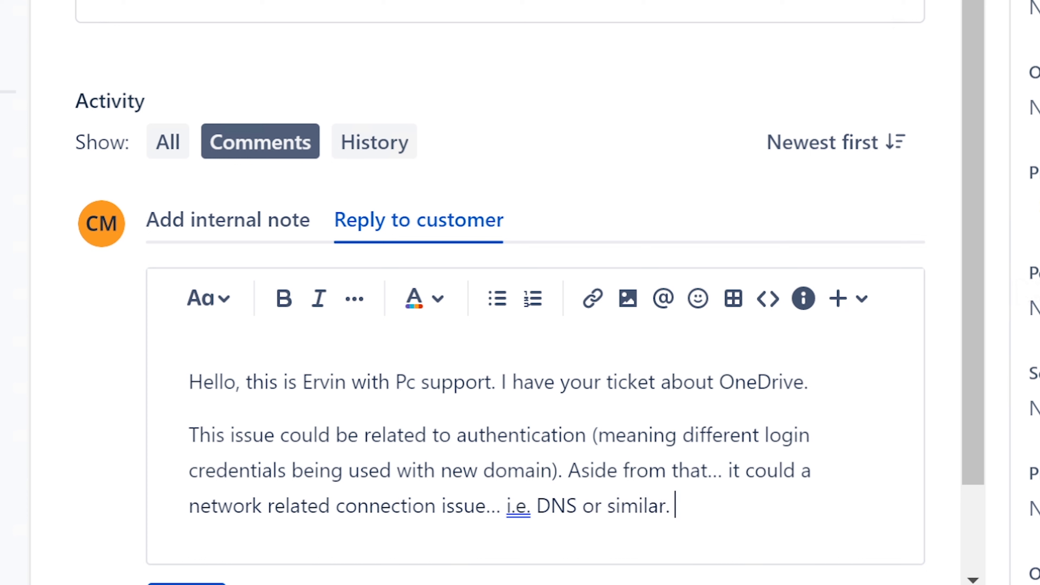
{"action": "type", "text": "You can check "}
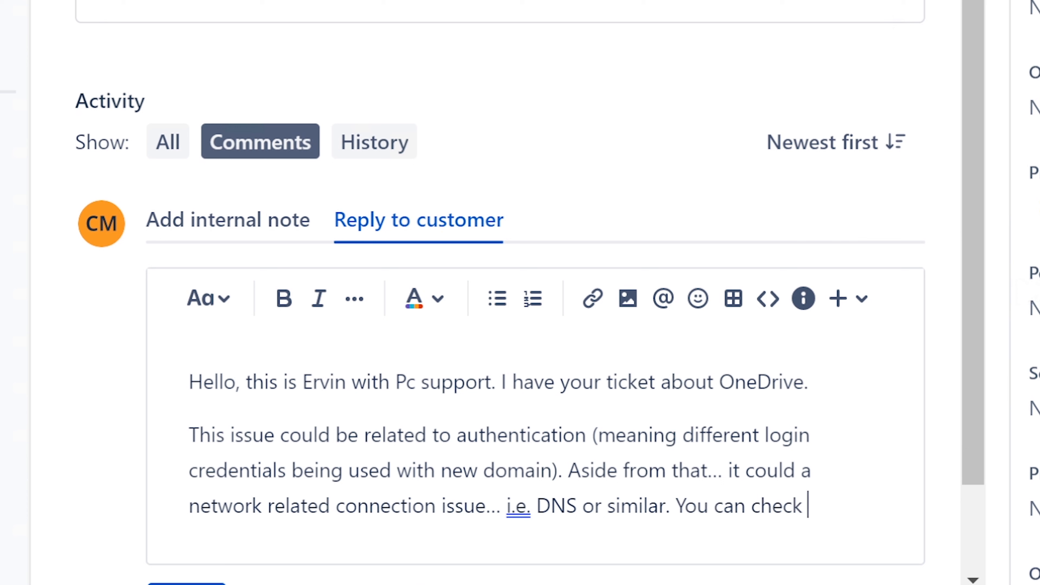
{"action": "type", "text": "to see if th"}
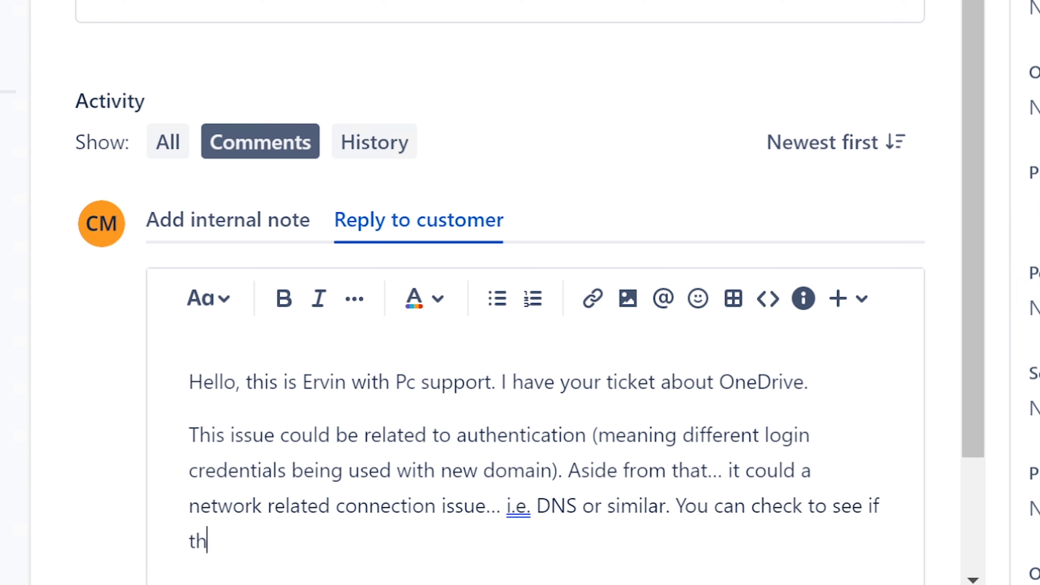
{"action": "type", "text": "e web version"}
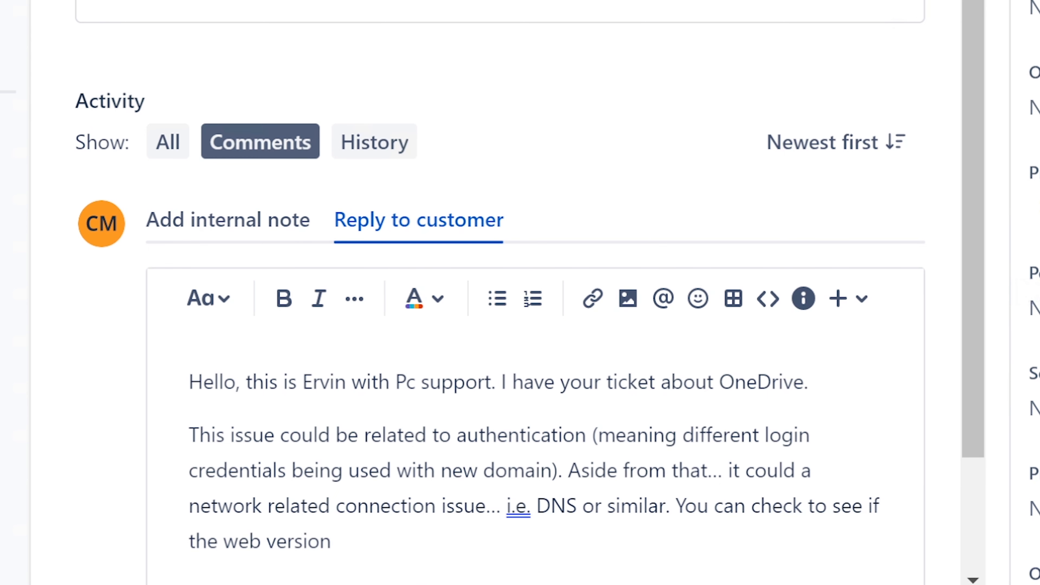
Continue the customer reply after the DNS sentence with "You can check to see if the web version is working to"
{"action": "scroll", "coordinate": [970, 451], "scroll_direction": "down", "scroll_amount": 2}
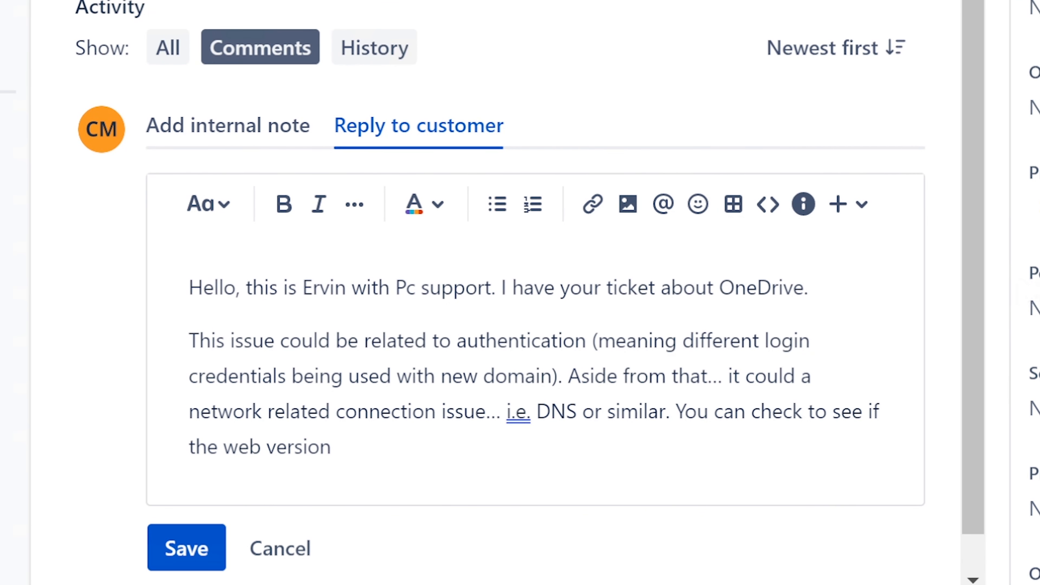
{"action": "type", "text": "is working to t"}
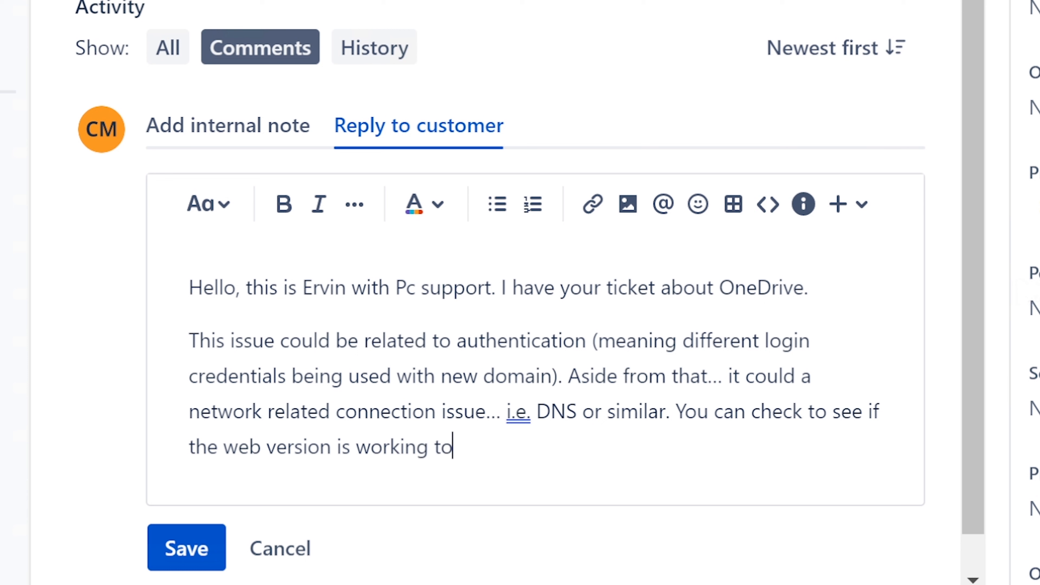
Finish the web version sentence in the reply with "test both suggestions."
{"action": "key", "text": "BackSpace"}
{"action": "type", "text": "d"}
{"action": "key", "text": "BackSpace"}
{"action": "type", "text": "see"}
{"action": "key", "text": "BackSpace"}
{"action": "key", "text": "BackSpace"}
{"action": "key", "text": "BackSpace"}
{"action": "type", "text": "test both "}
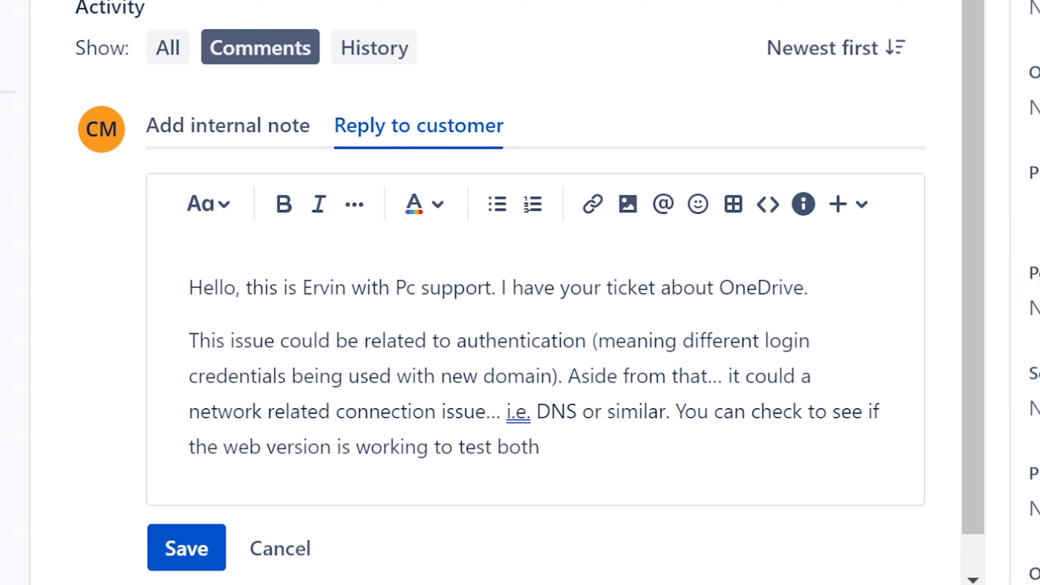
{"action": "type", "text": "suggestions."}
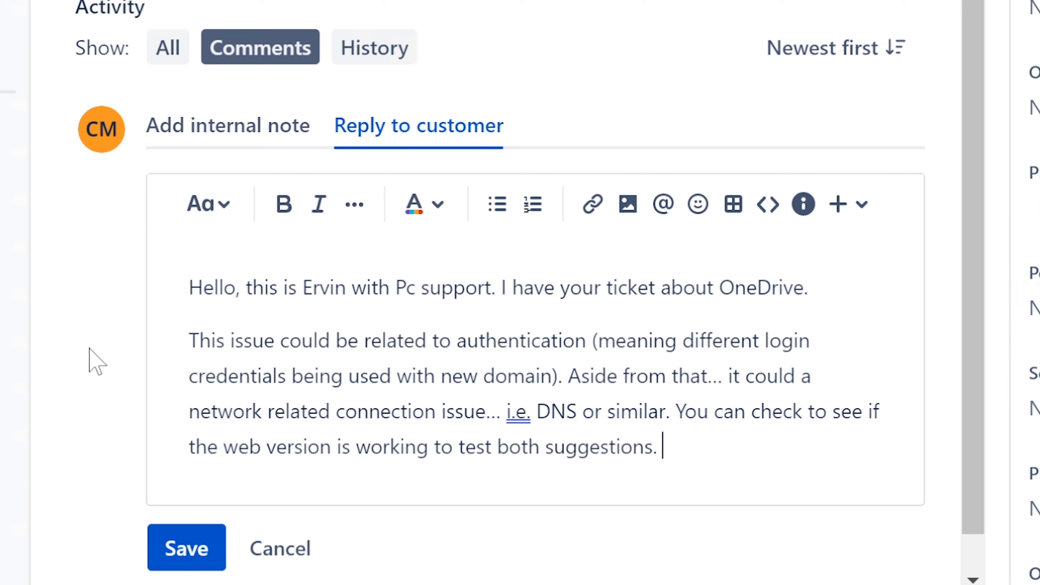
Switch to Microsoft 365 on the web, open OneDrive, dismiss the upgrade offer and highlight the onedrive.live.com address
{"action": "left_click_drag", "start_coordinate": [223, 446], "coordinate": [330, 446]}
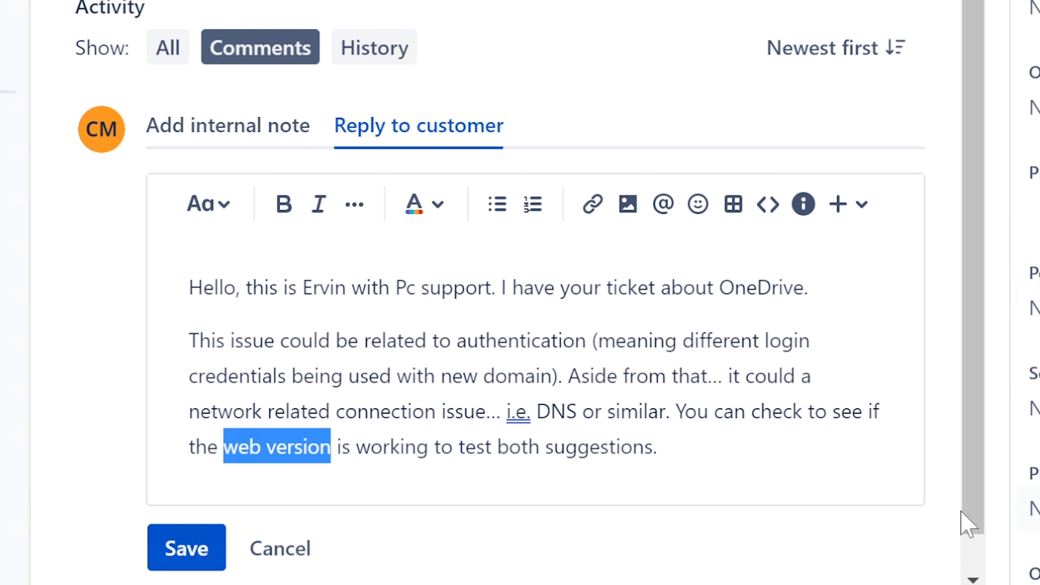
{"action": "left_click", "coordinate": [664, 447]}
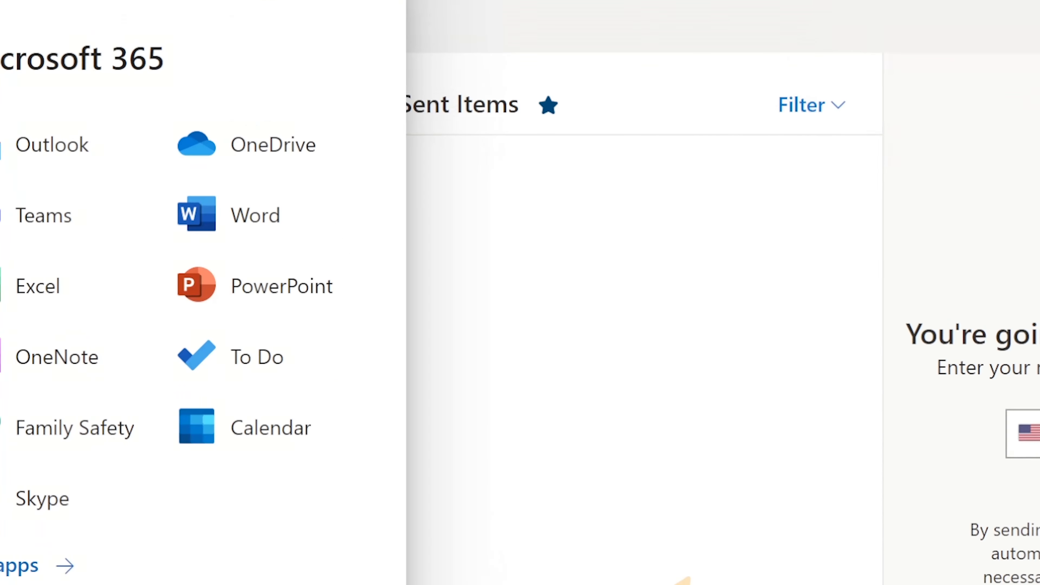
{"action": "left_click", "coordinate": [291, 160]}
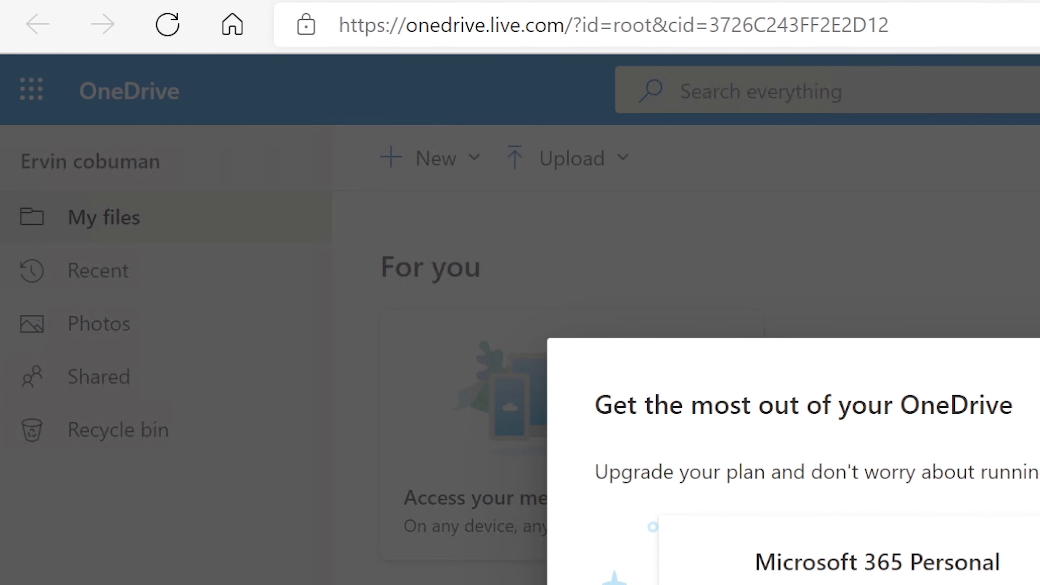
{"action": "key", "text": "Escape"}
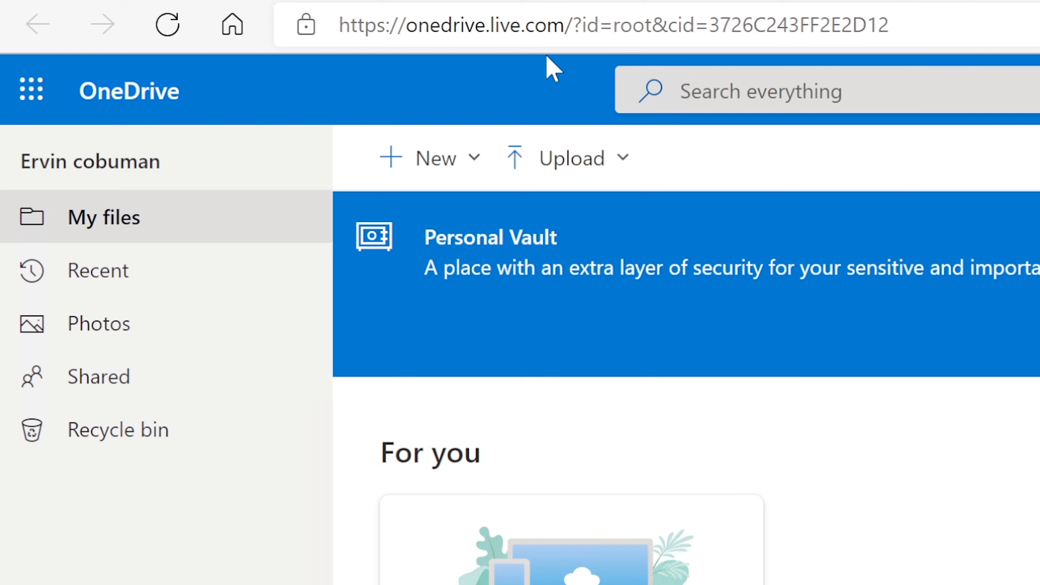
{"action": "left_click_drag", "start_coordinate": [398, 24], "coordinate": [572, 25]}
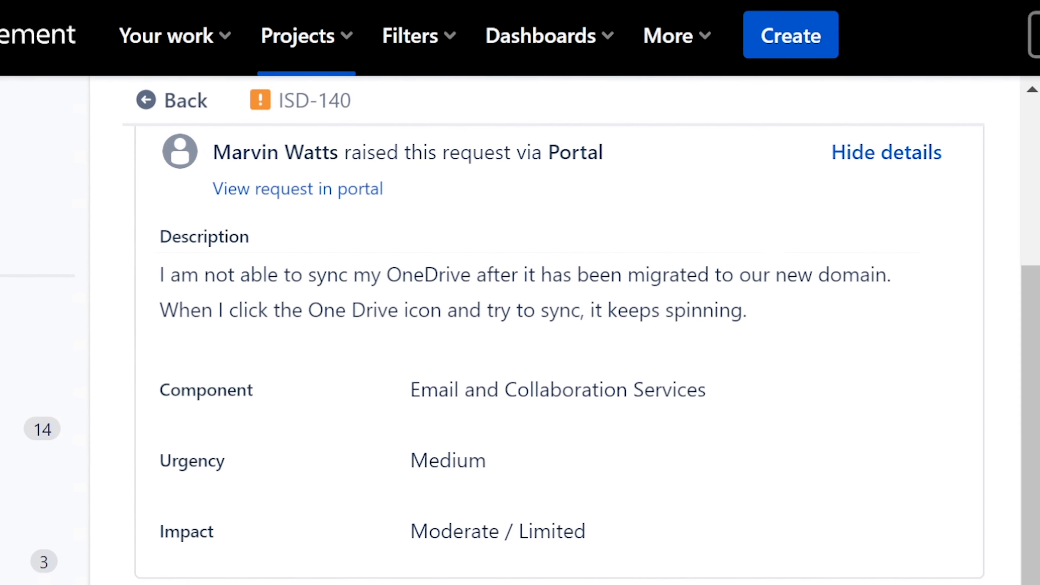
Return to ticket ISD-140 in Jira and review its title, description and request details
{"action": "left_click_drag", "start_coordinate": [969, 410], "coordinate": [969, 444]}
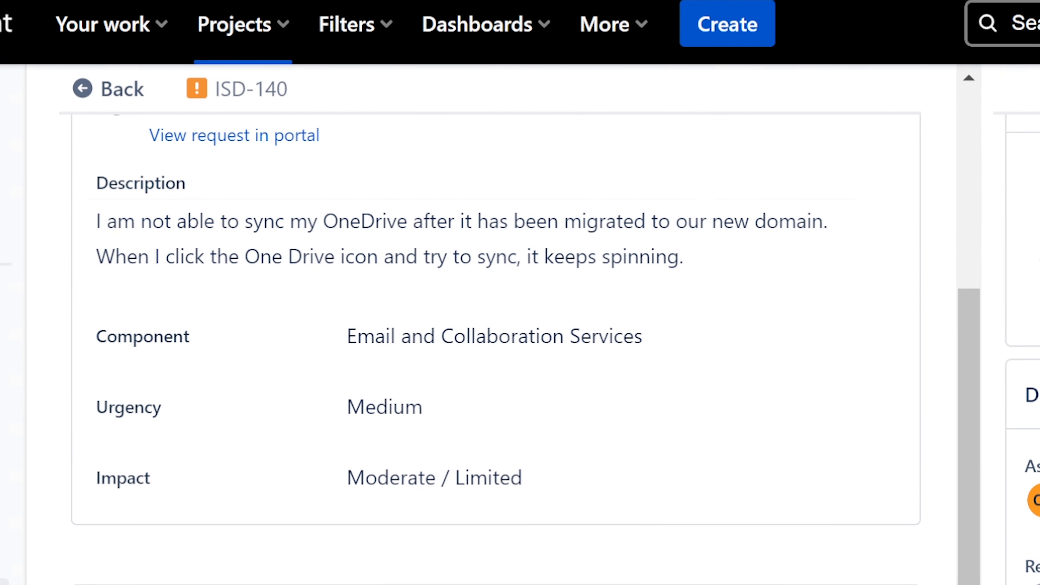
{"action": "scroll", "coordinate": [491, 328], "scroll_direction": "up", "scroll_amount": 5}
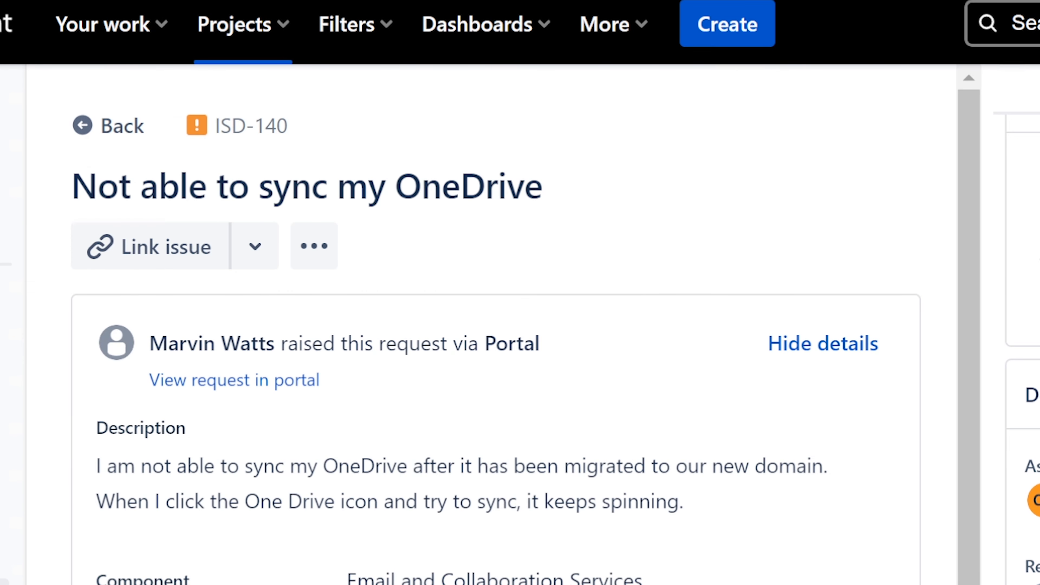
{"action": "left_click_drag", "start_coordinate": [969, 335], "coordinate": [968, 489]}
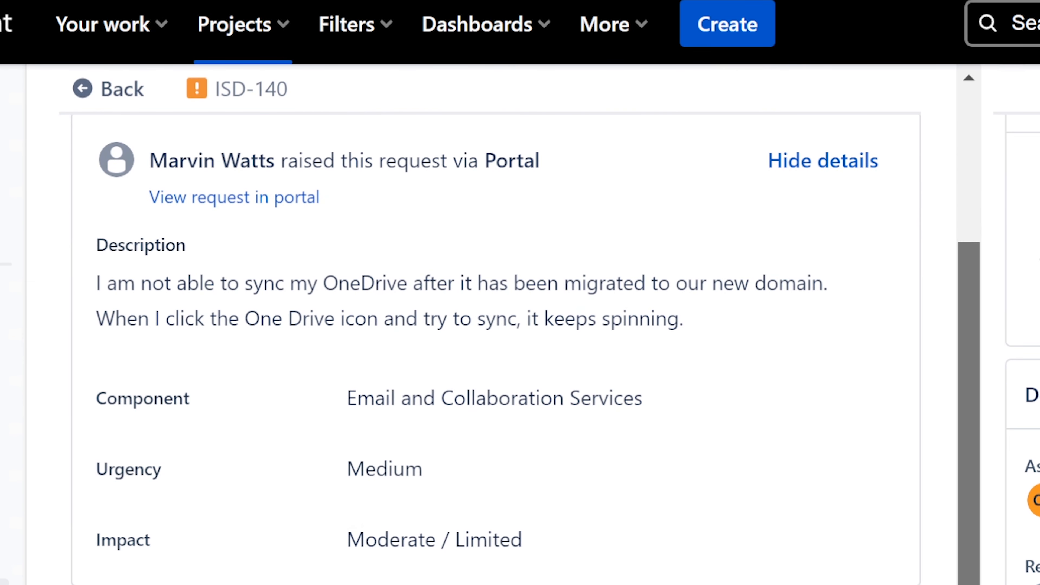